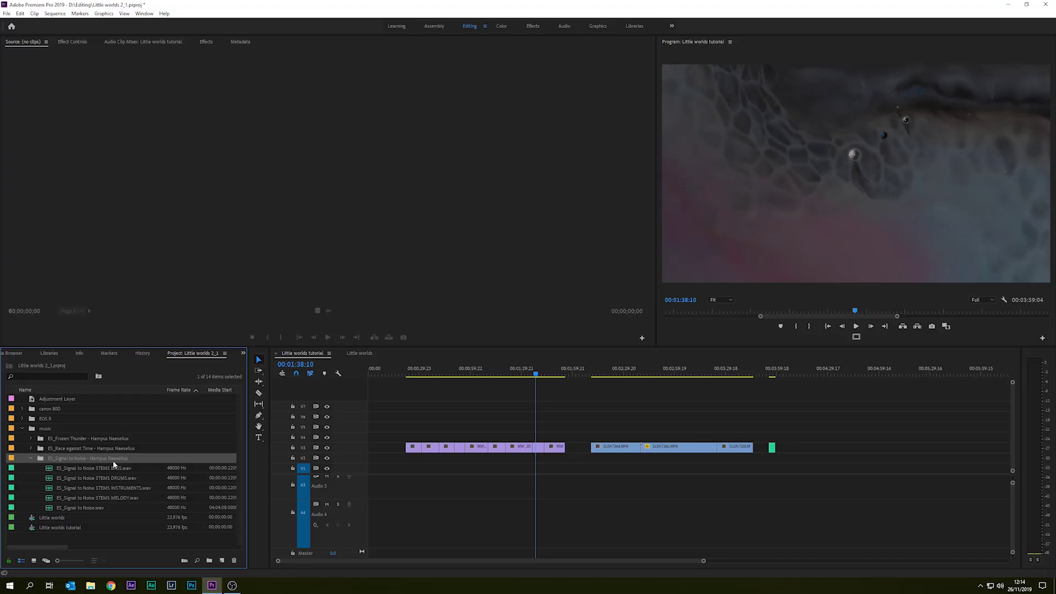
Step: Add the Signal to Noise BASS, DRUMS, INSTRUMENTS and MELODY stems together to the Little worlds tutorial sequence
click(118, 469)
shift+click(124, 497)
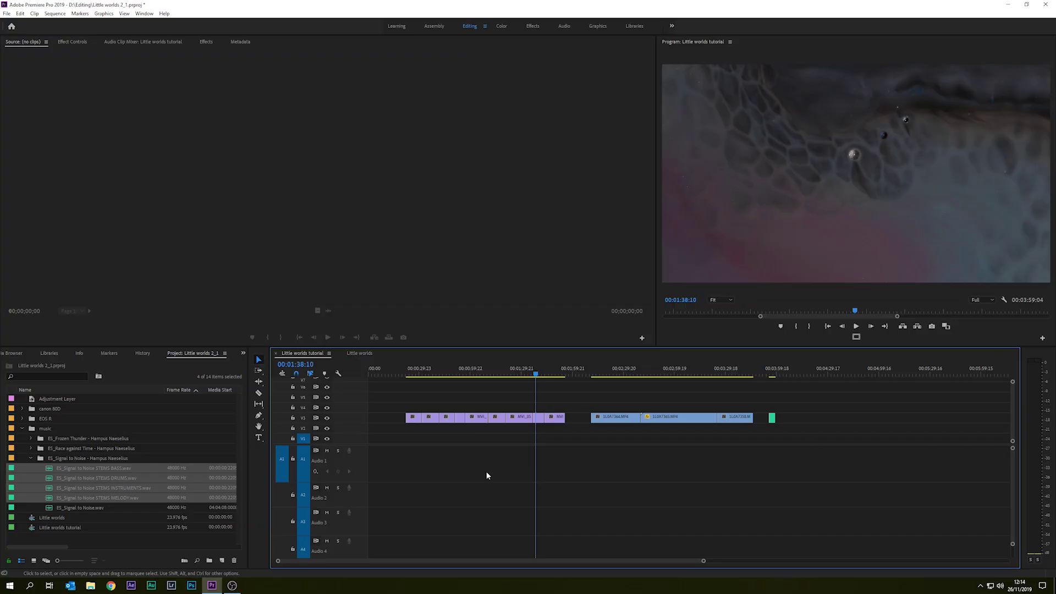
drag(77, 484, 375, 461)
Step: Stack the four stems on tracks Audio 1 to Audio 4, all aligned at the start of the sequence
drag(790, 447, 423, 495)
right_click(788, 452)
click(818, 474)
key(Down)
drag(594, 561, 816, 561)
drag(784, 469, 474, 523)
click(855, 468)
drag(855, 469, 404, 546)
drag(389, 403, 640, 420)
click(401, 406)
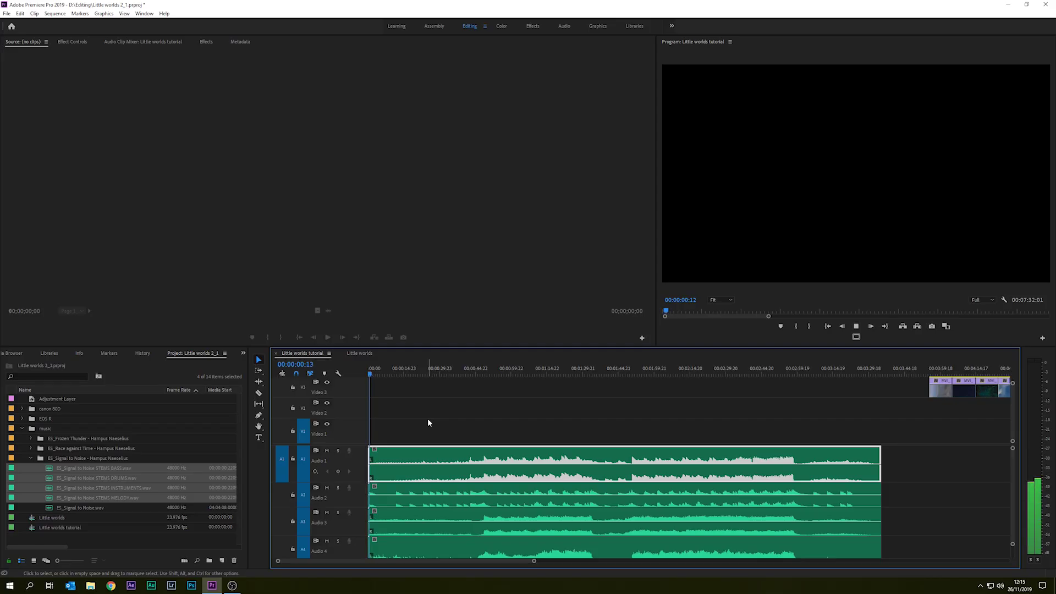
Step: Play the opening of the layered stems and examine the waveforms on Audio 1 to Audio 4 for distinct beats
click(428, 420)
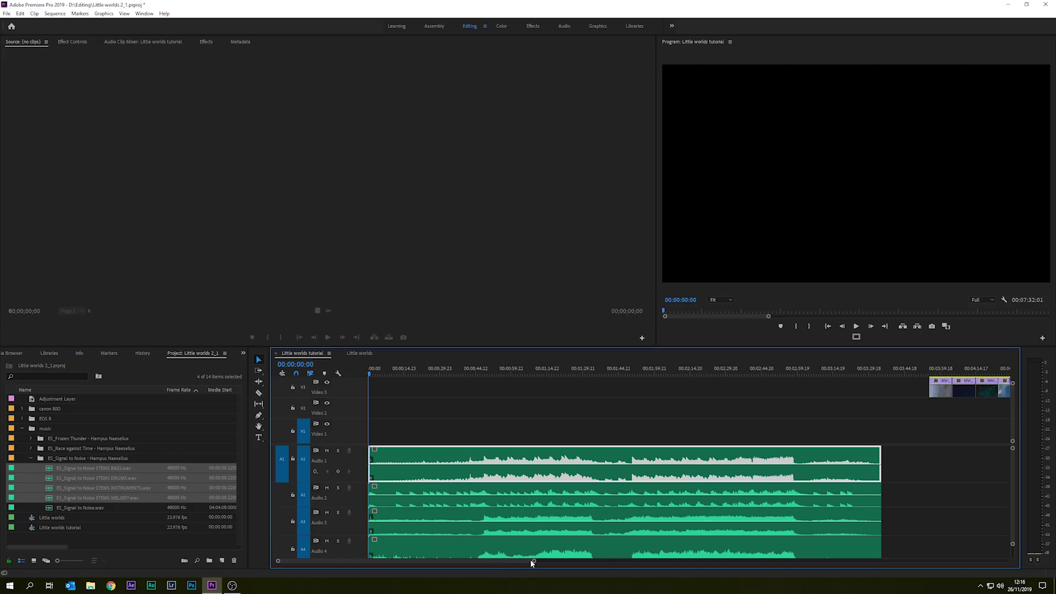
drag(534, 562, 480, 558)
click(435, 428)
key(space)
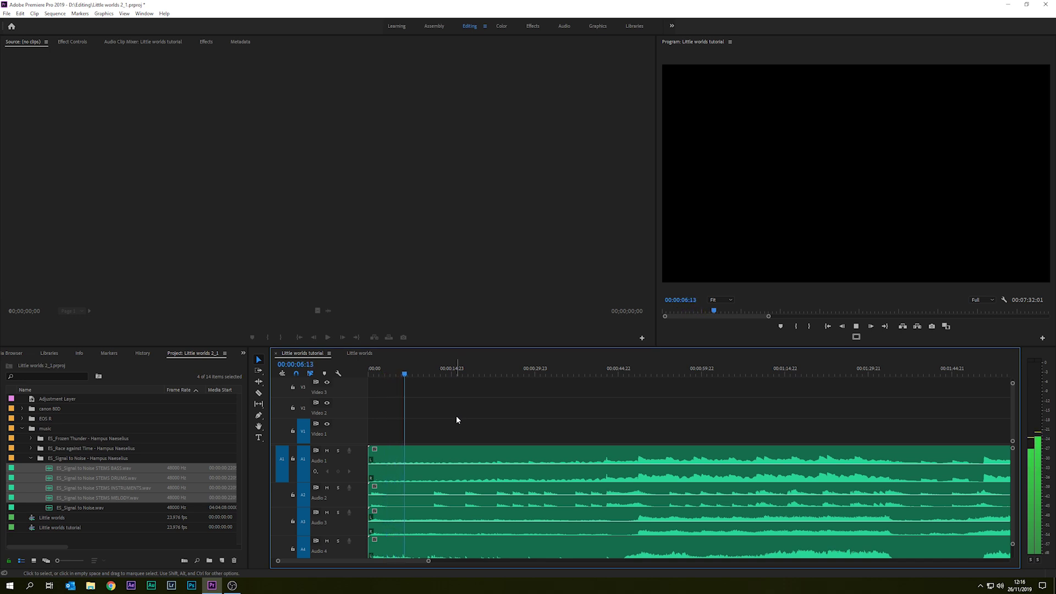
click(447, 450)
key(space)
drag(428, 561, 421, 562)
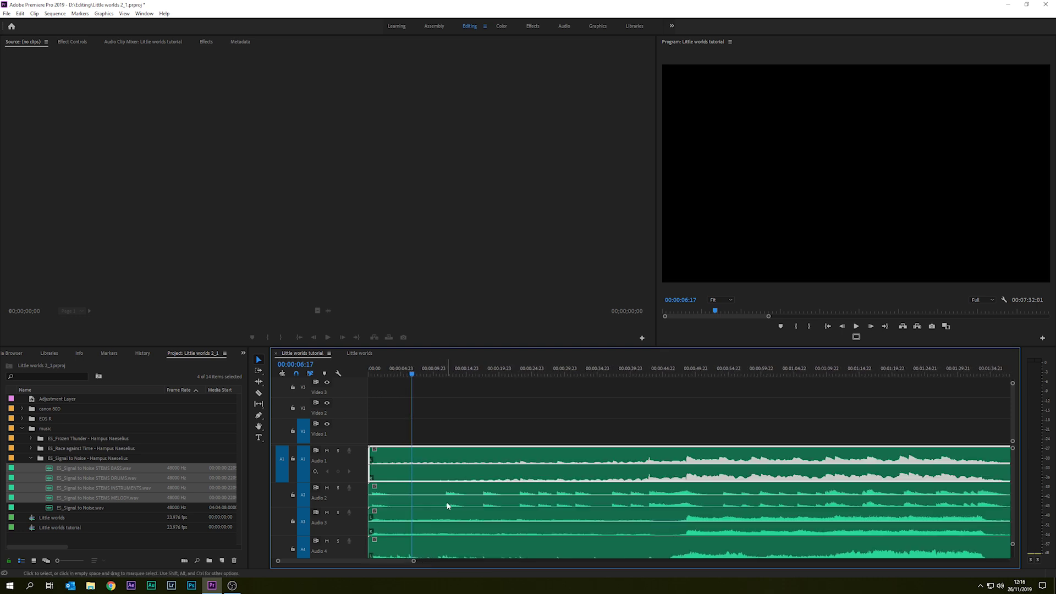
click(410, 556)
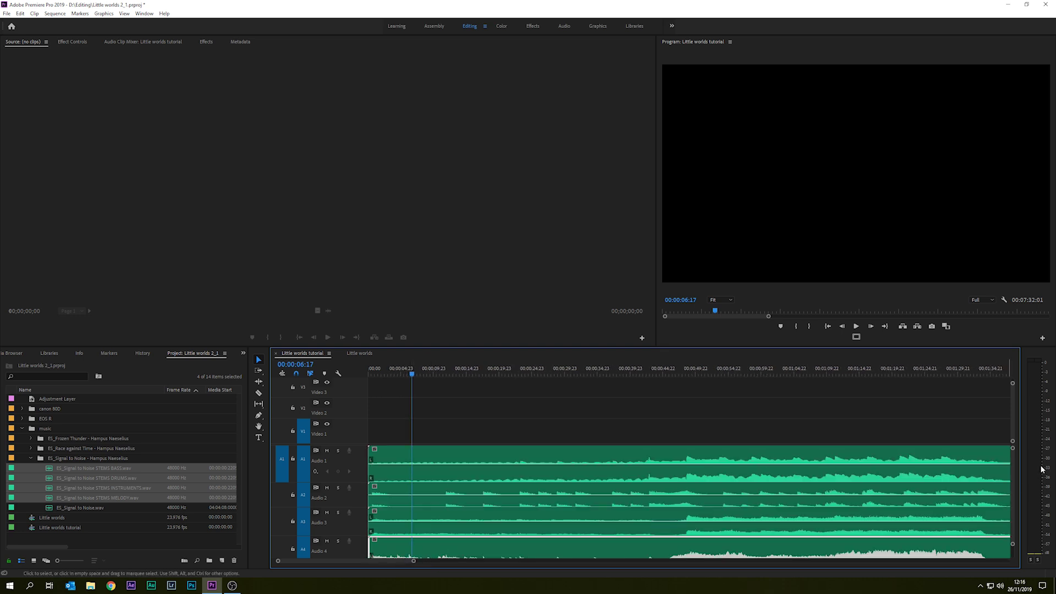
scroll(1015, 493, down, 4)
scroll(1017, 486, up, 2)
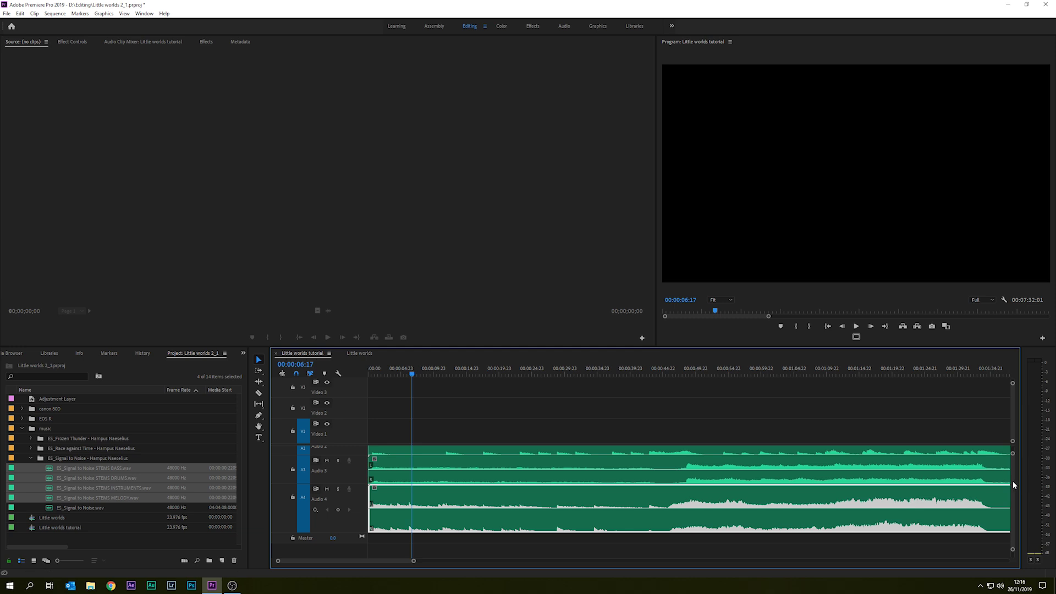
scroll(1012, 481, up, 2)
click(478, 501)
click(651, 462)
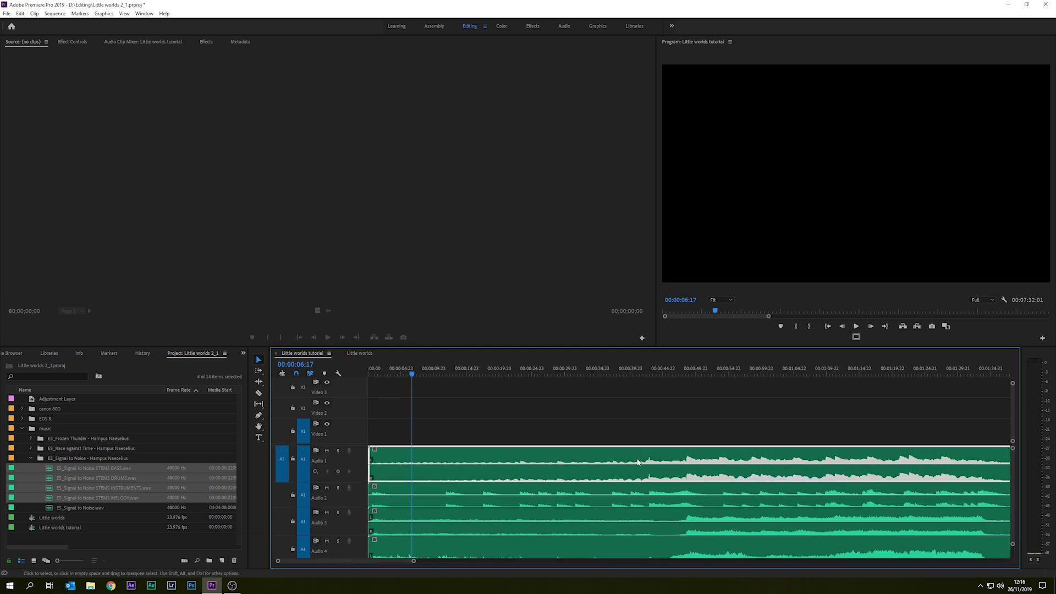
Step: Place the playhead at 00:00:06:06 and add a sequence marker there
drag(416, 374, 403, 374)
key(space)
key(space)
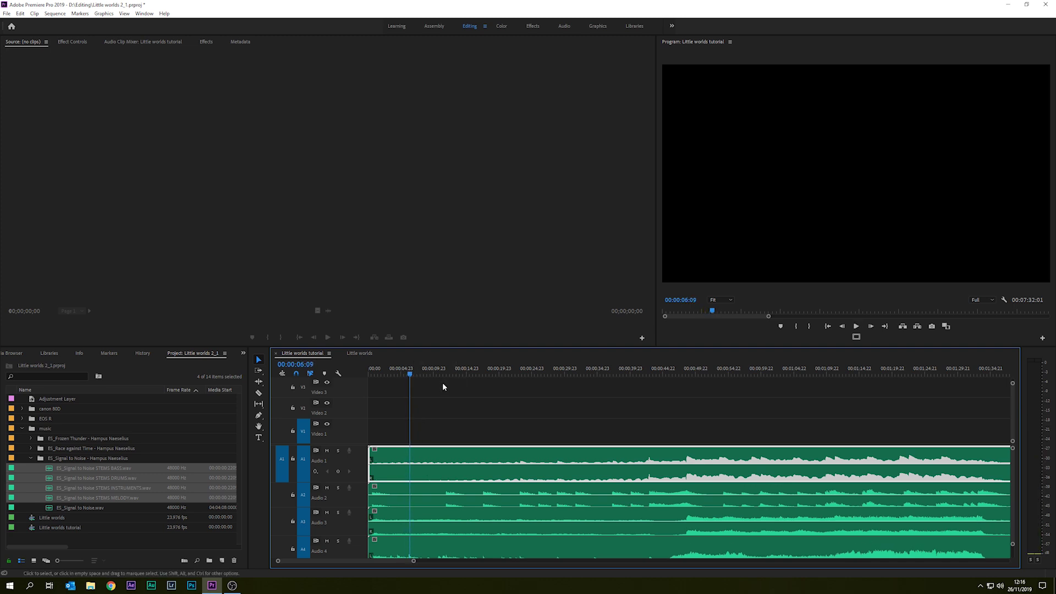
drag(408, 374, 409, 374)
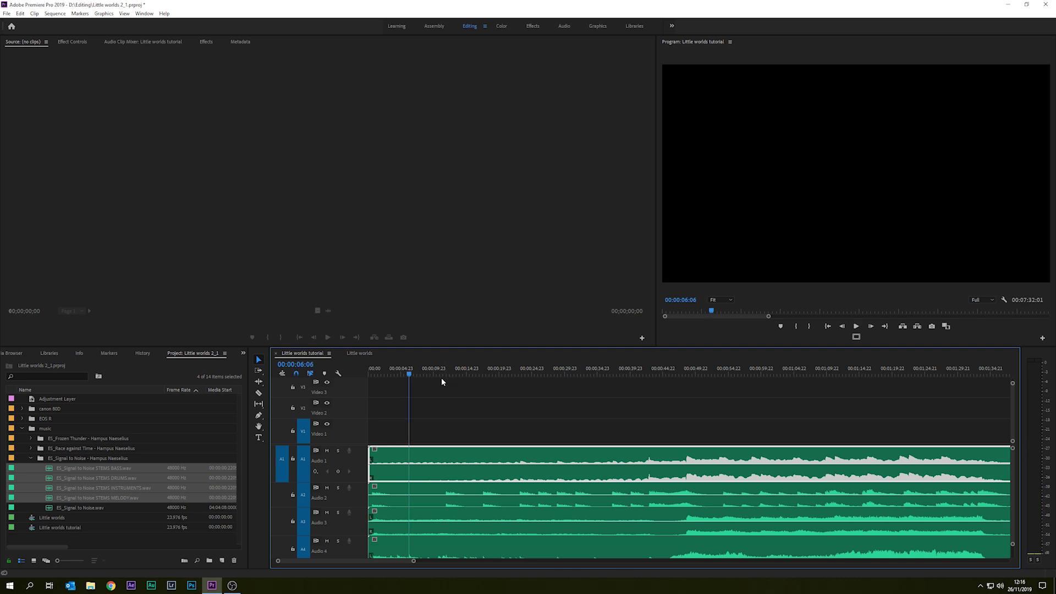
right_click(409, 374)
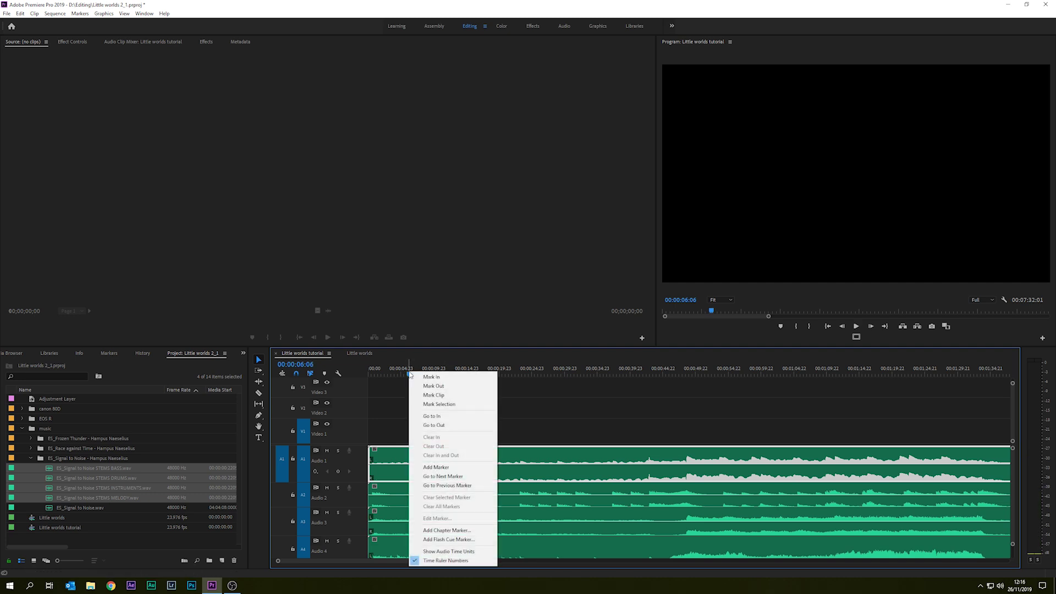
click(436, 467)
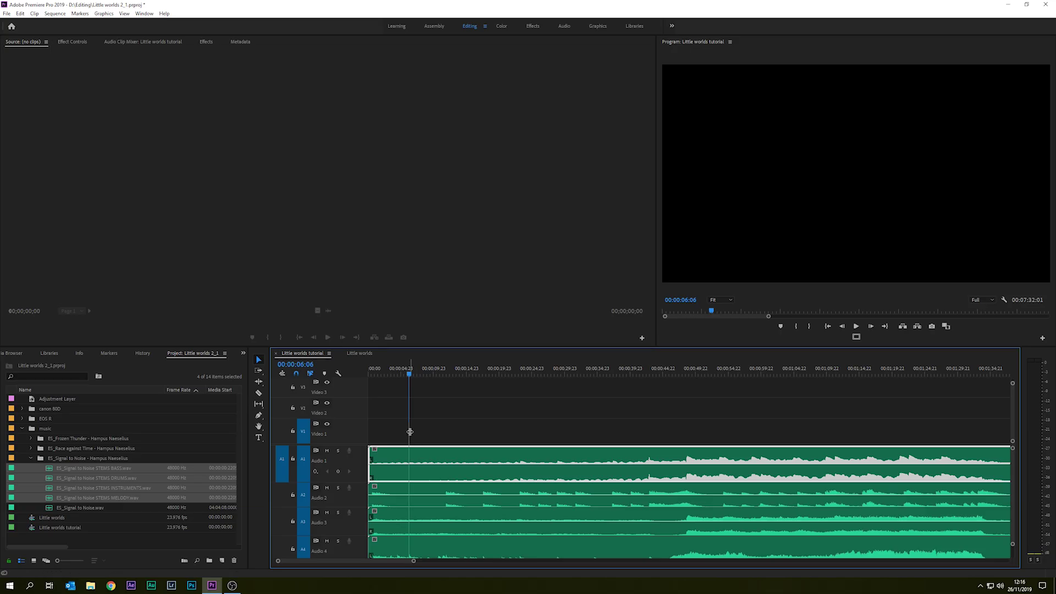
click(414, 431)
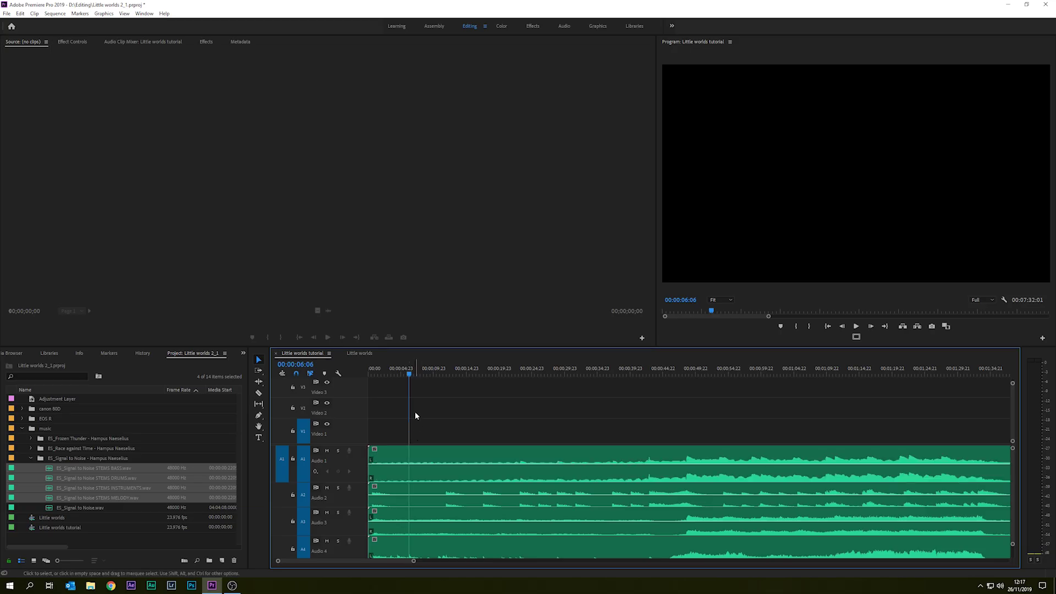
right_click(409, 375)
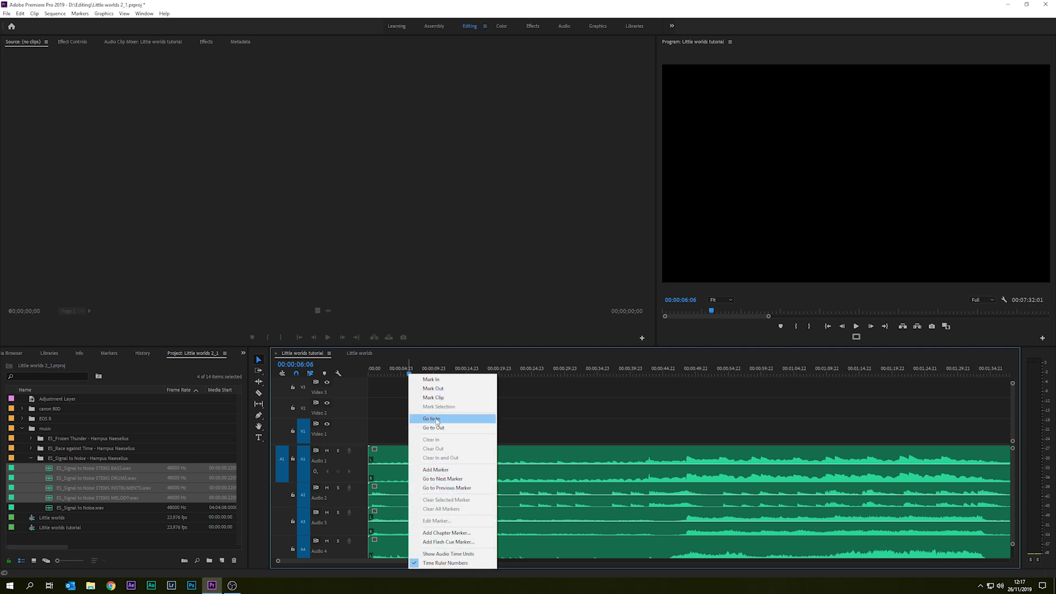
click(436, 469)
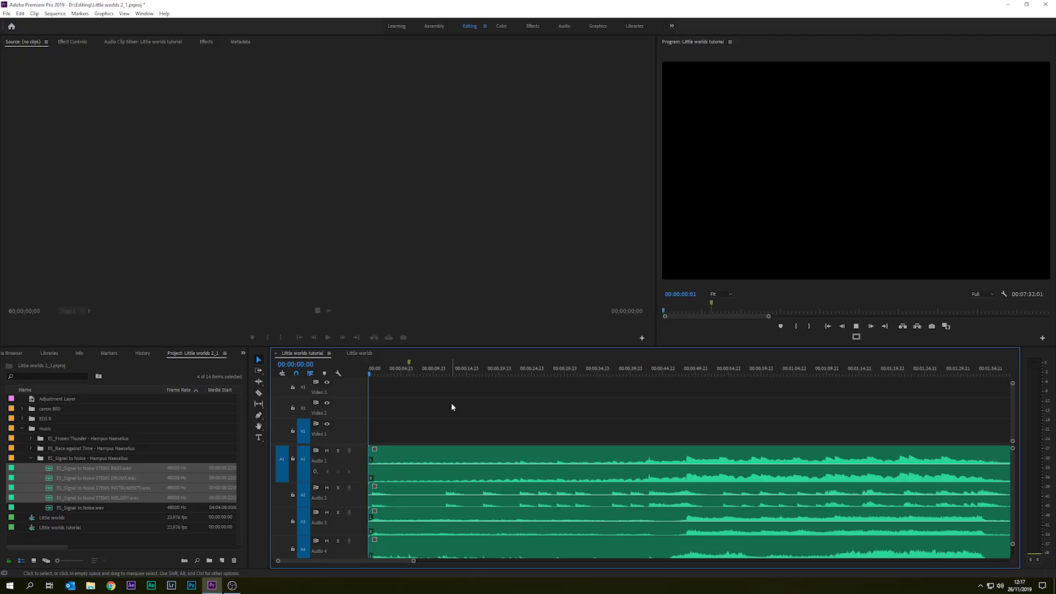
Step: Play the sequence from the start and add markers in real time on the main beats up to about 00:00:54
key(space)
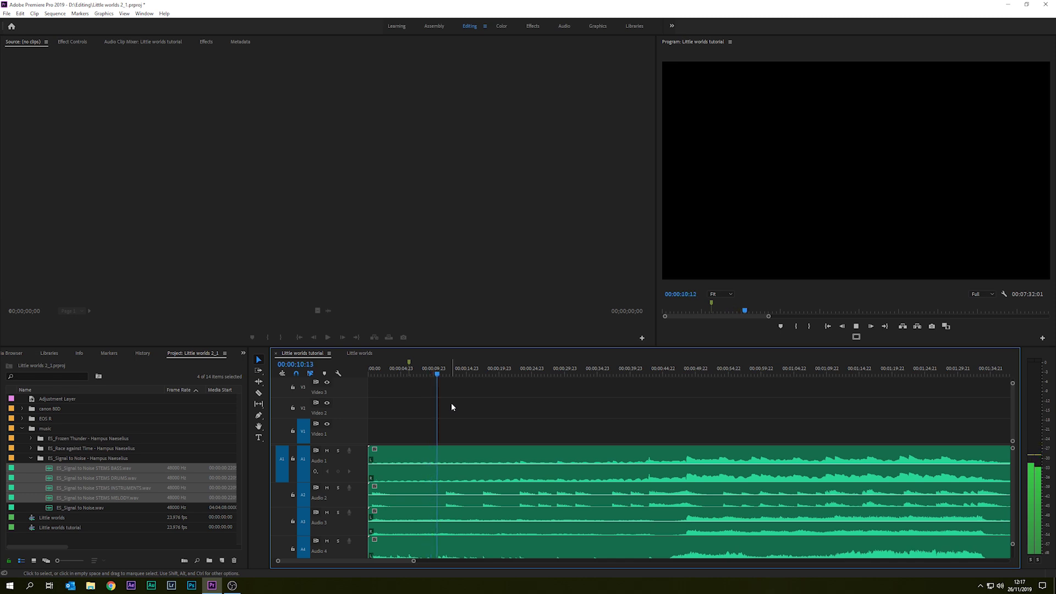
key(m)
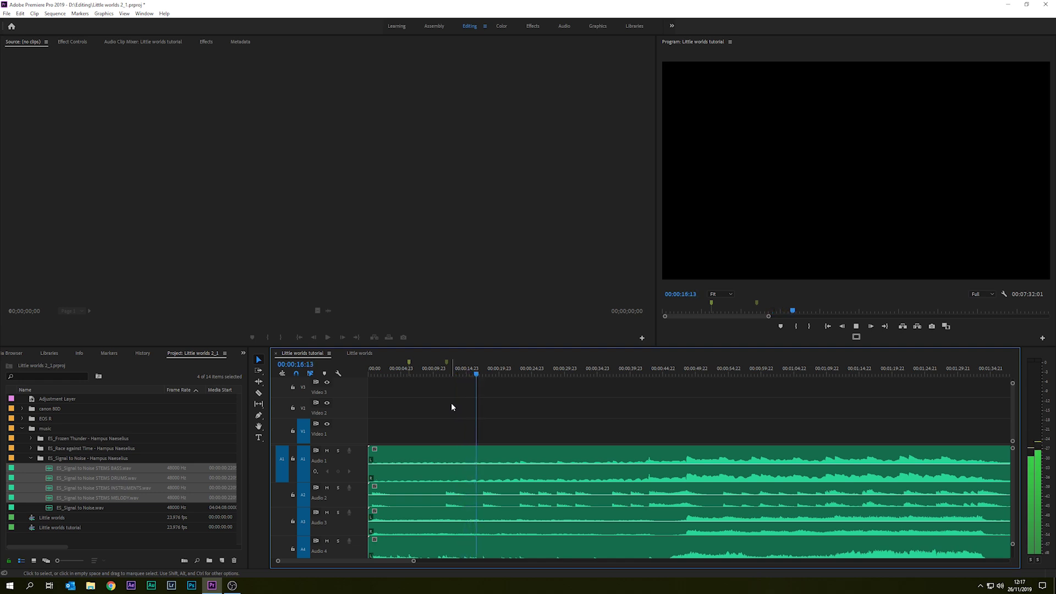
key(m)
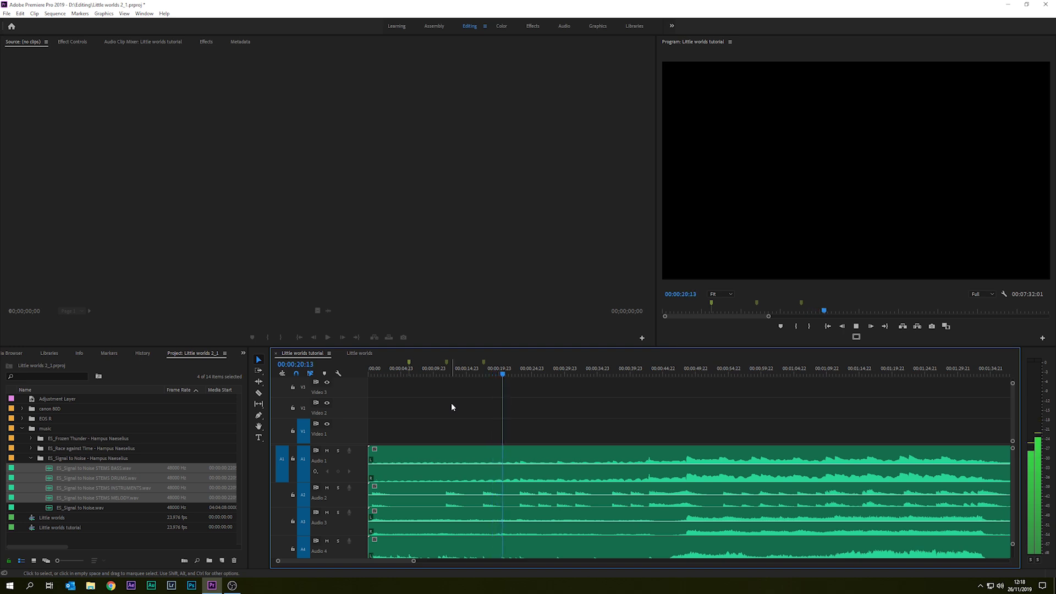
key(m)
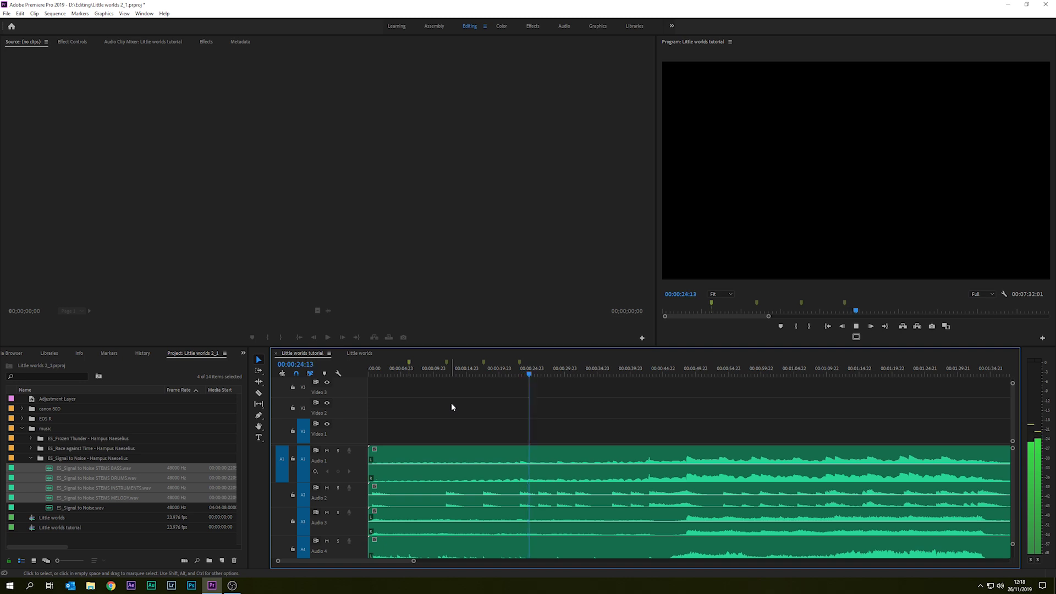
key(m)
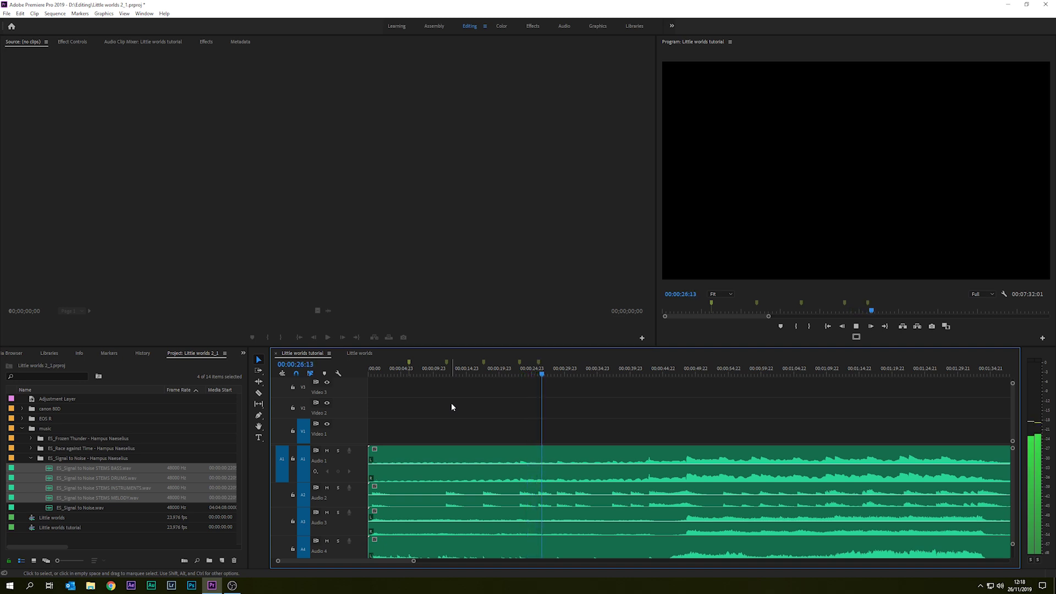
key(m)
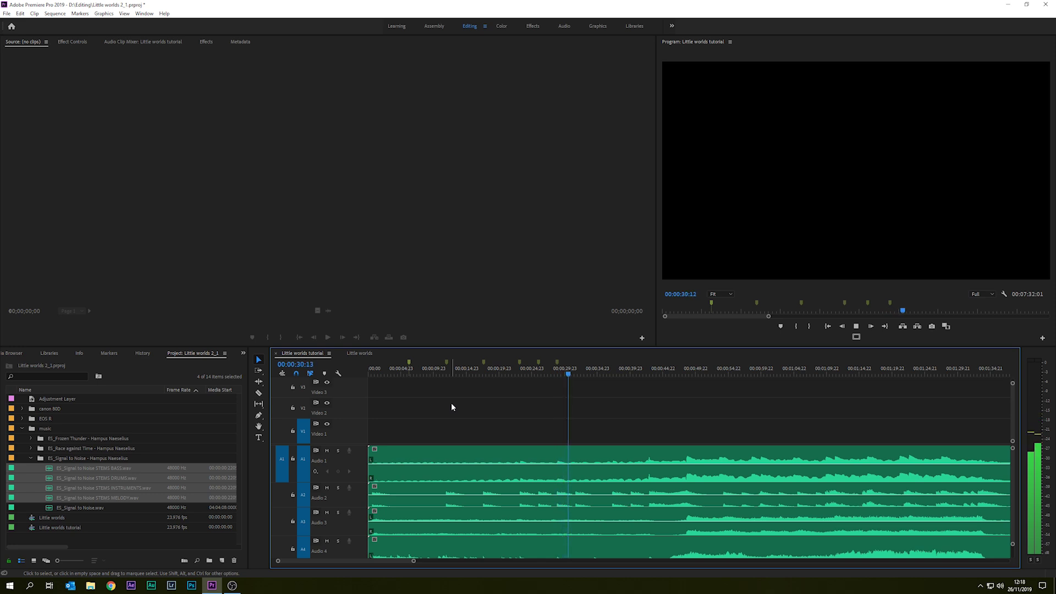
key(m)
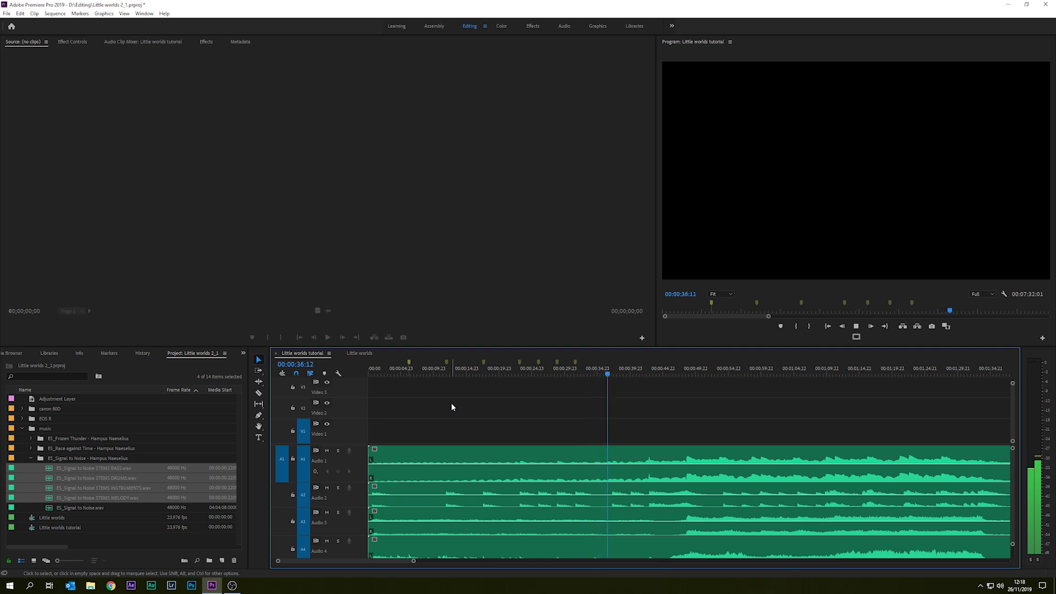
key(m)
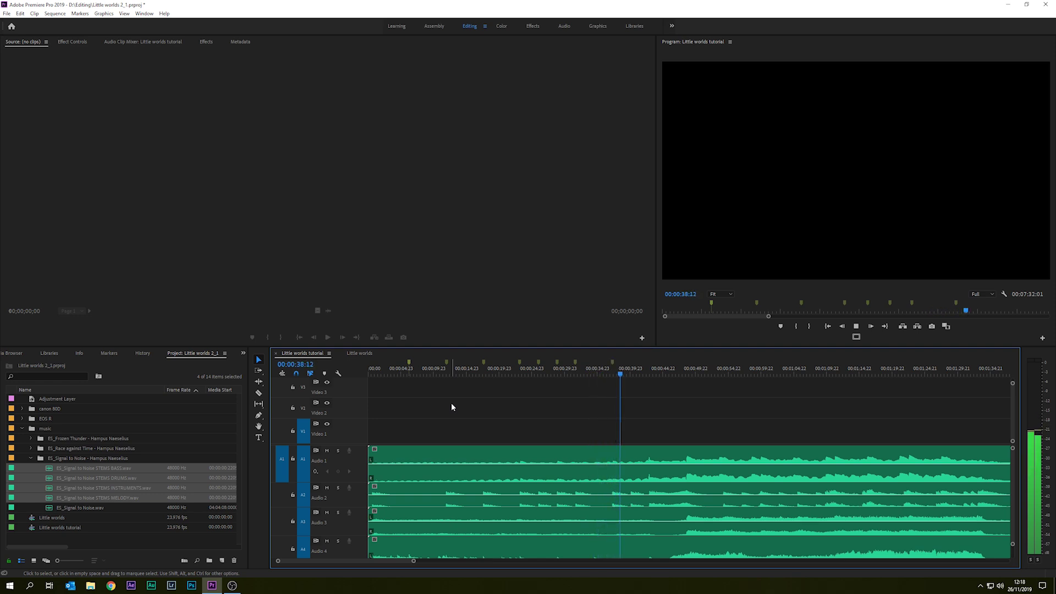
key(m)
key(m)
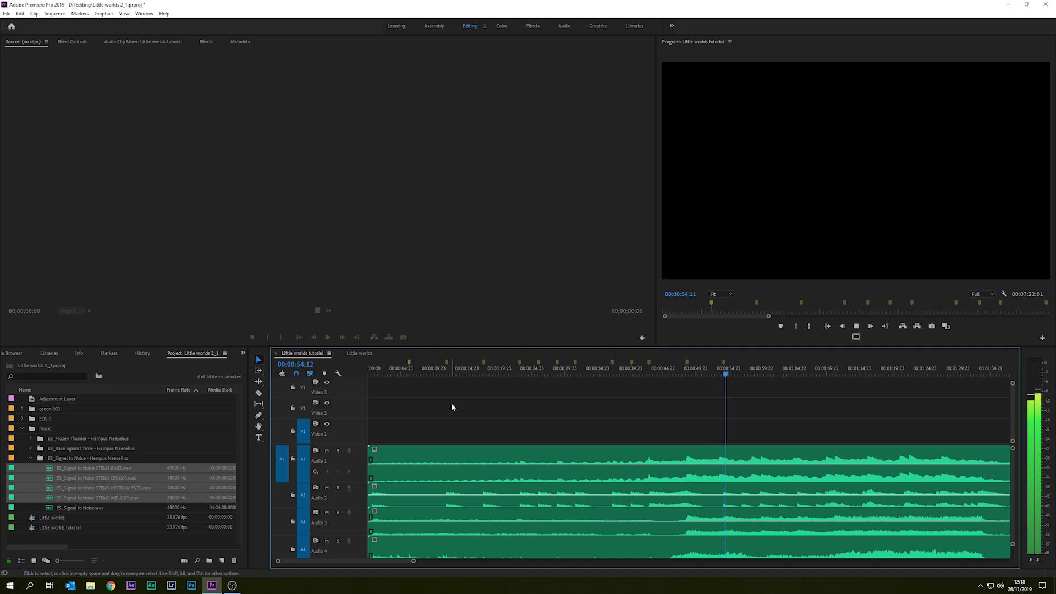
key(space)
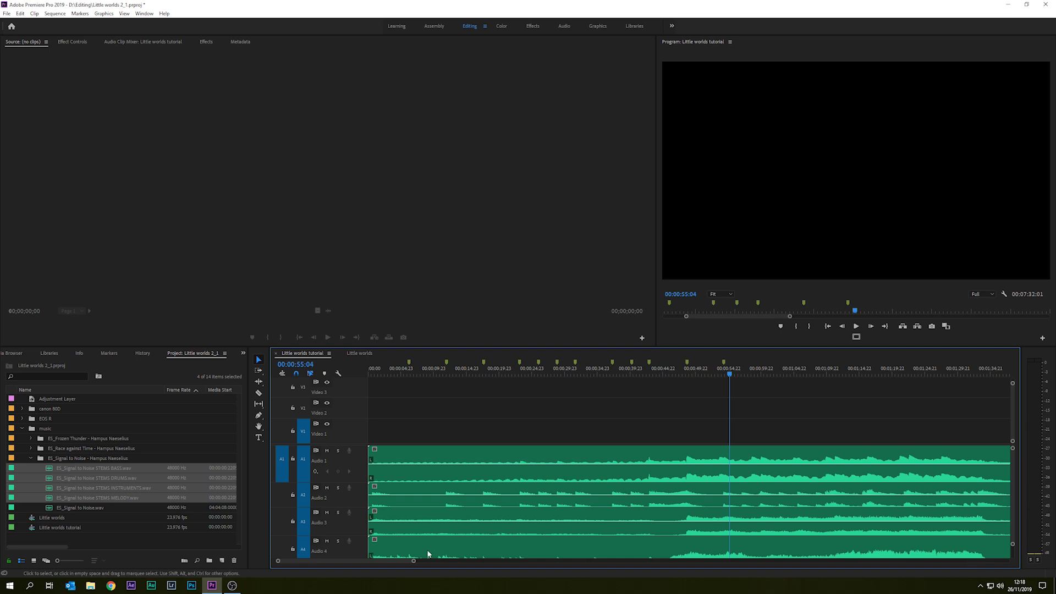
Step: Check the first markers one by one against the waveforms and shift the third marker to 00:00:17:14
drag(412, 561, 283, 556)
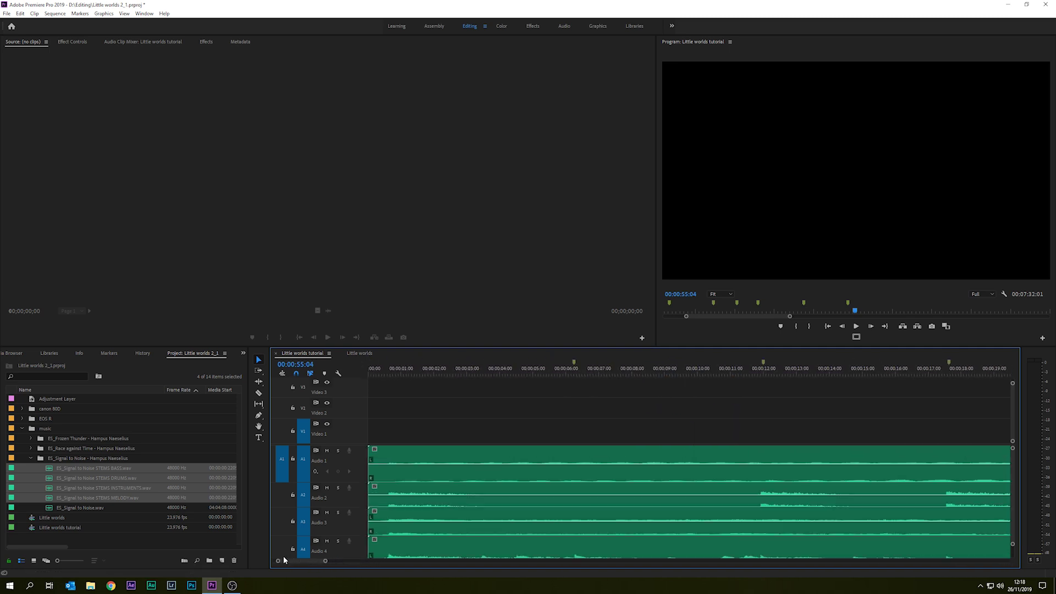
click(574, 365)
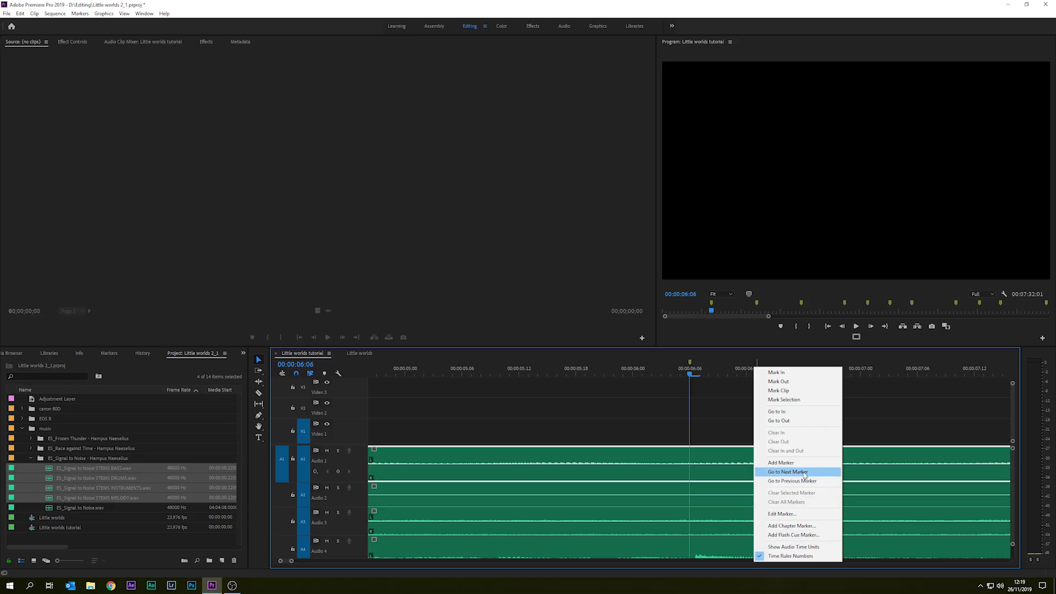
click(779, 471)
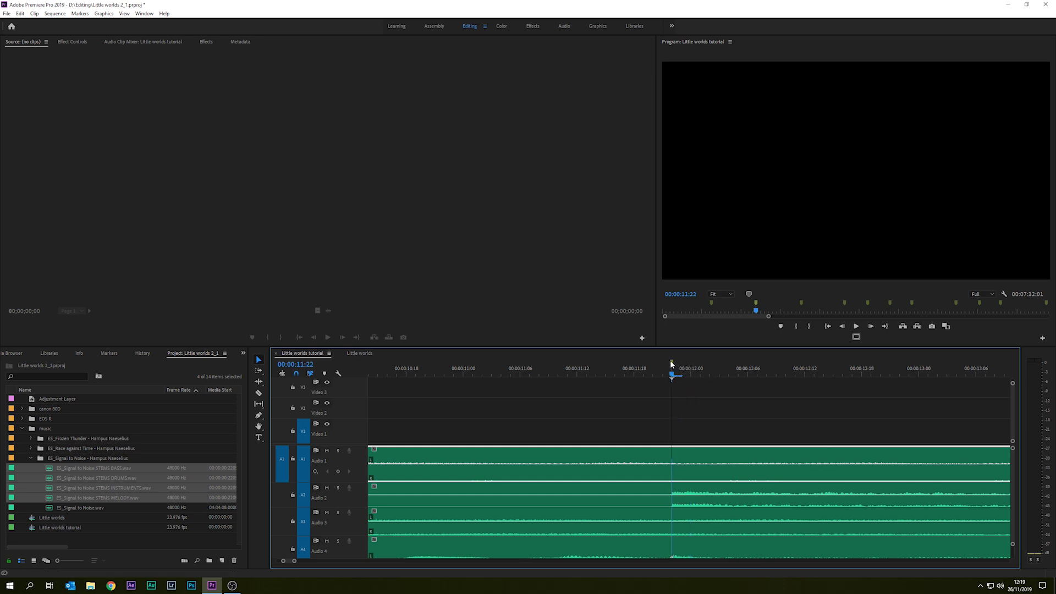
right_click(716, 376)
click(779, 477)
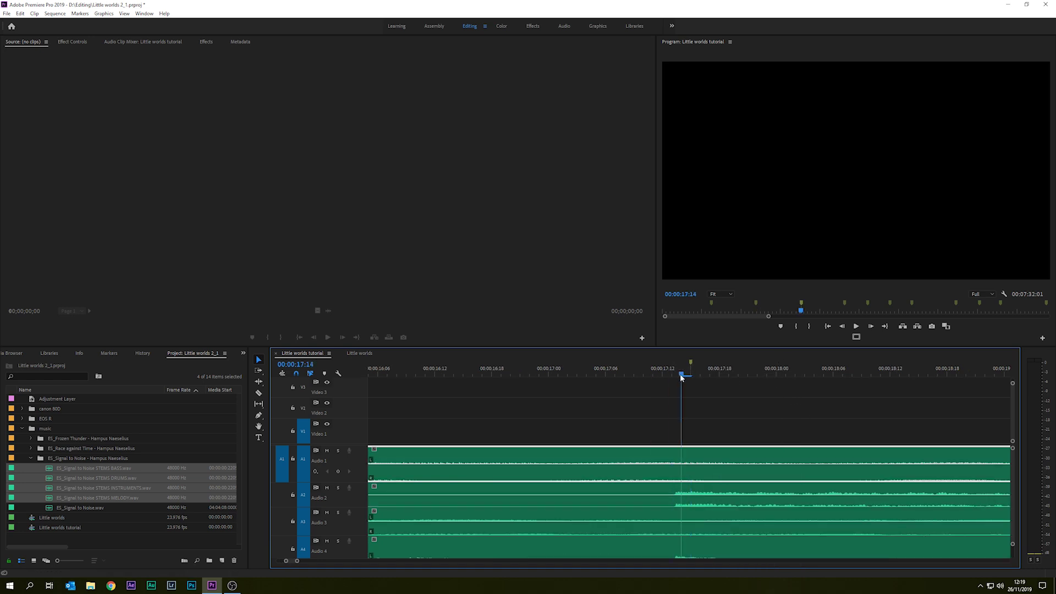
drag(691, 359, 681, 359)
right_click(779, 374)
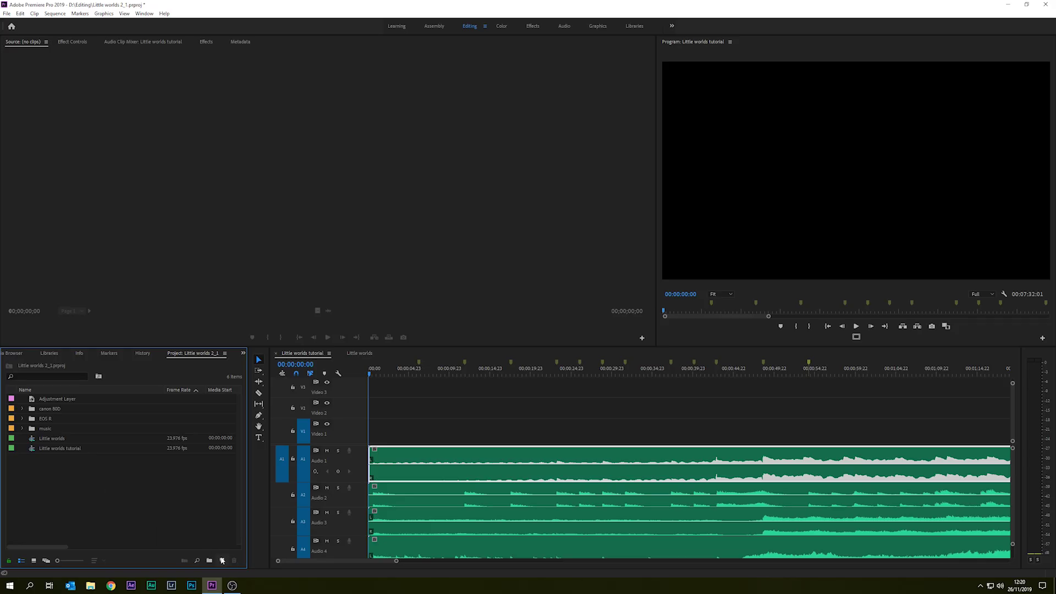
Step: Create a black color matte with the default video settings and name it black
click(222, 560)
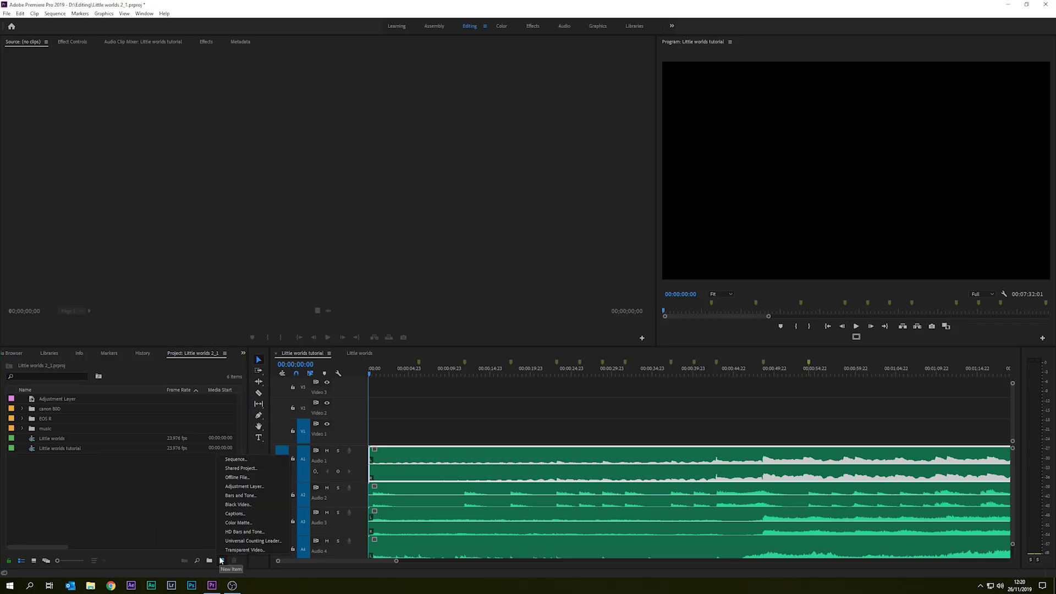
click(251, 519)
click(534, 322)
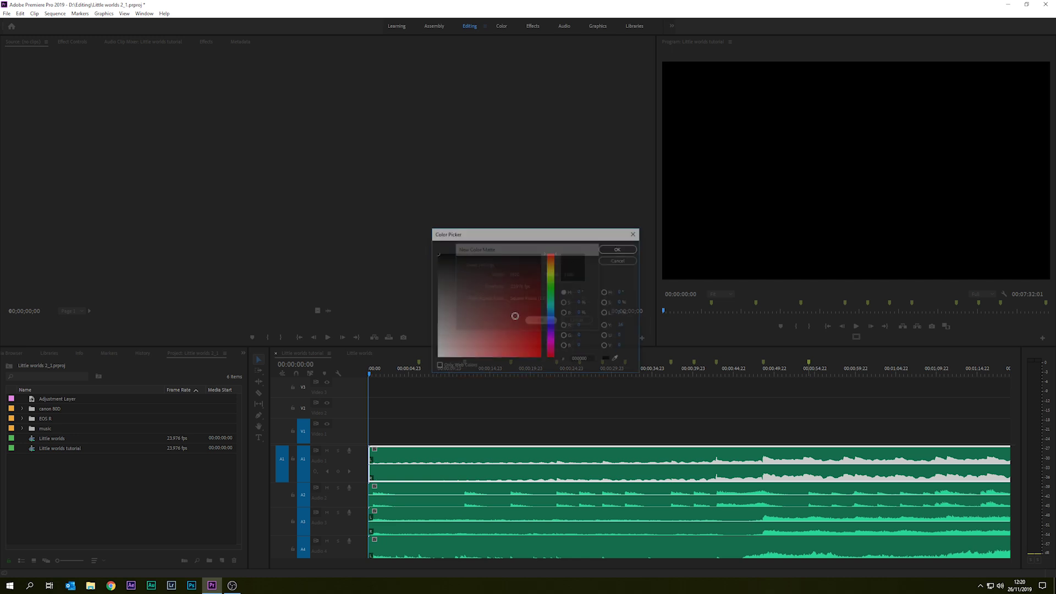
click(619, 249)
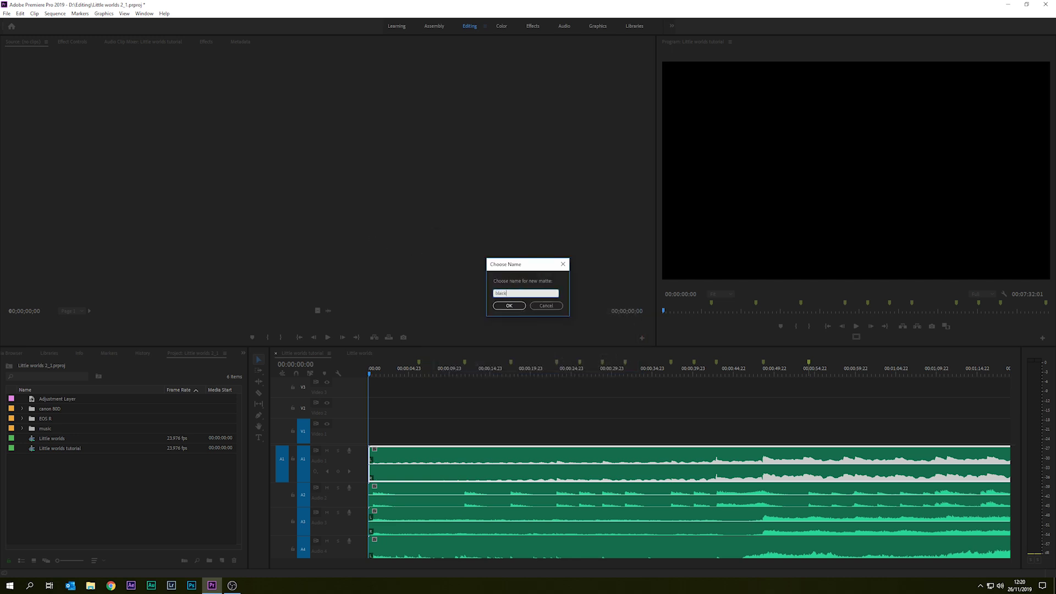
click(509, 307)
Step: Create a white color matte with the default video settings and name it white
click(221, 561)
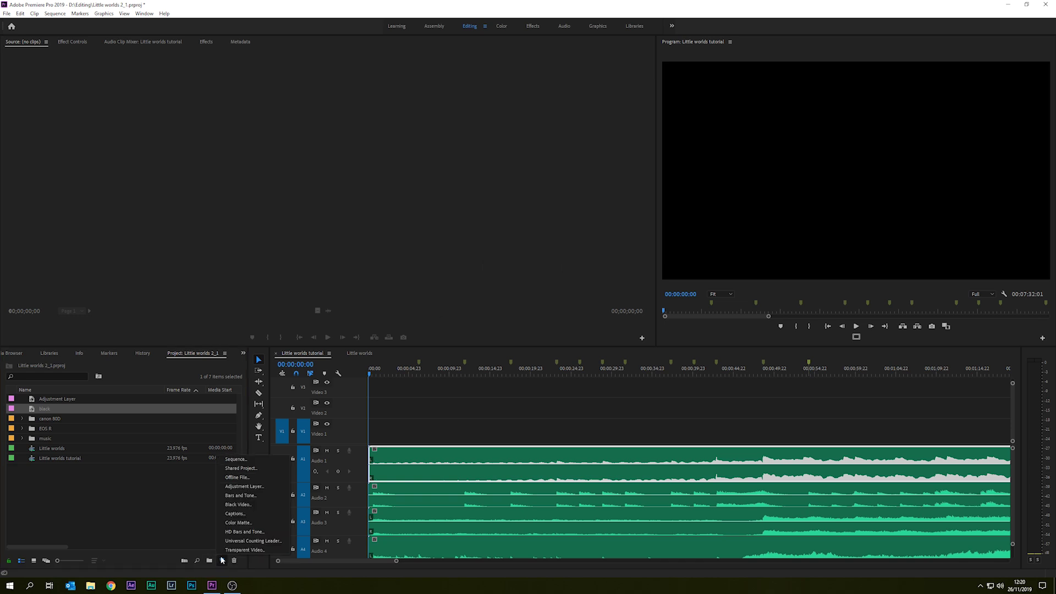
click(255, 522)
click(542, 323)
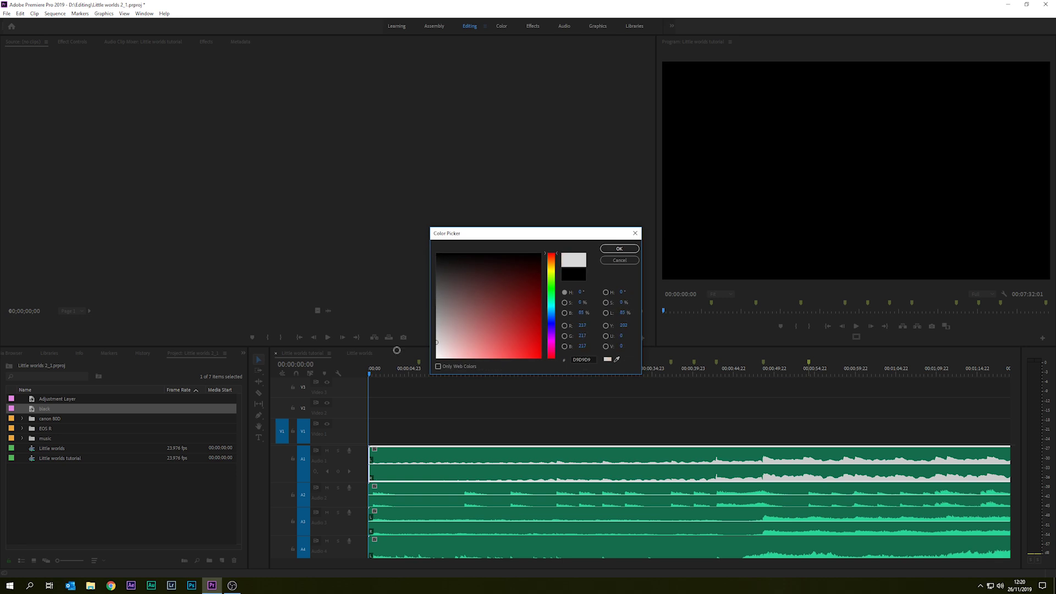
click(612, 251)
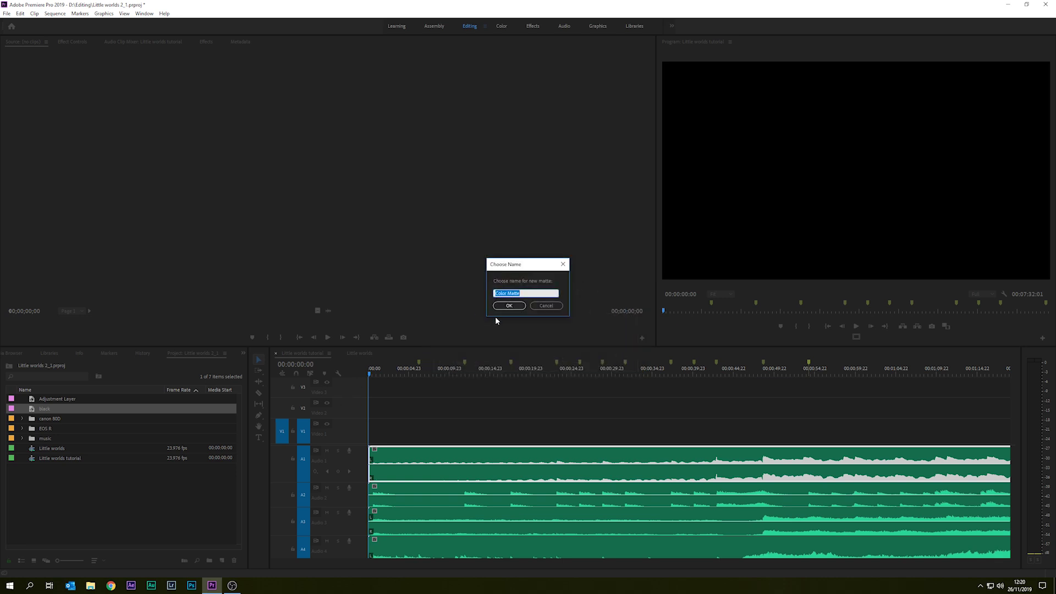
text(white)
key(Return)
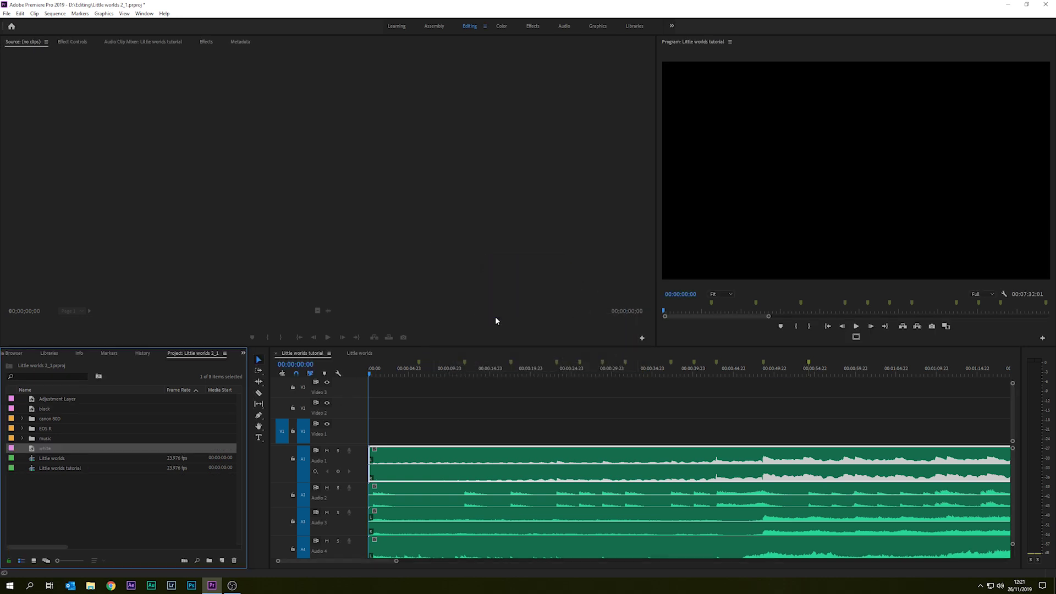
Step: Place the black matte at the start of Video 1 and extend it to the first marker at 00:00:06:06
click(36, 410)
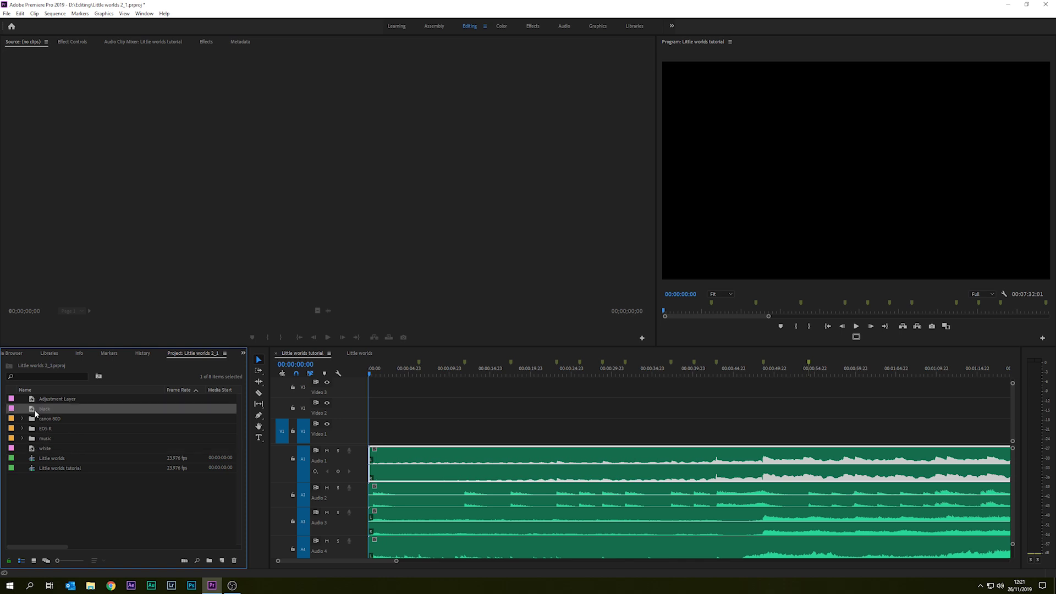
drag(135, 429, 420, 428)
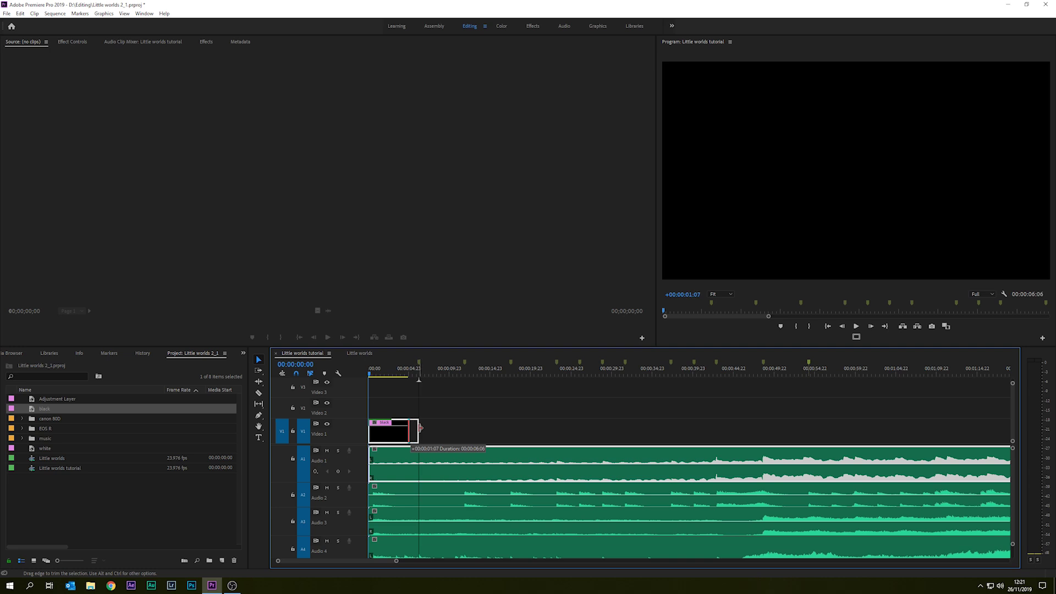
drag(419, 425, 420, 425)
Step: Fill the remaining intervals between markers on Video 1 with alternating white and black mattes, then play the sequence against the music
drag(46, 447, 468, 428)
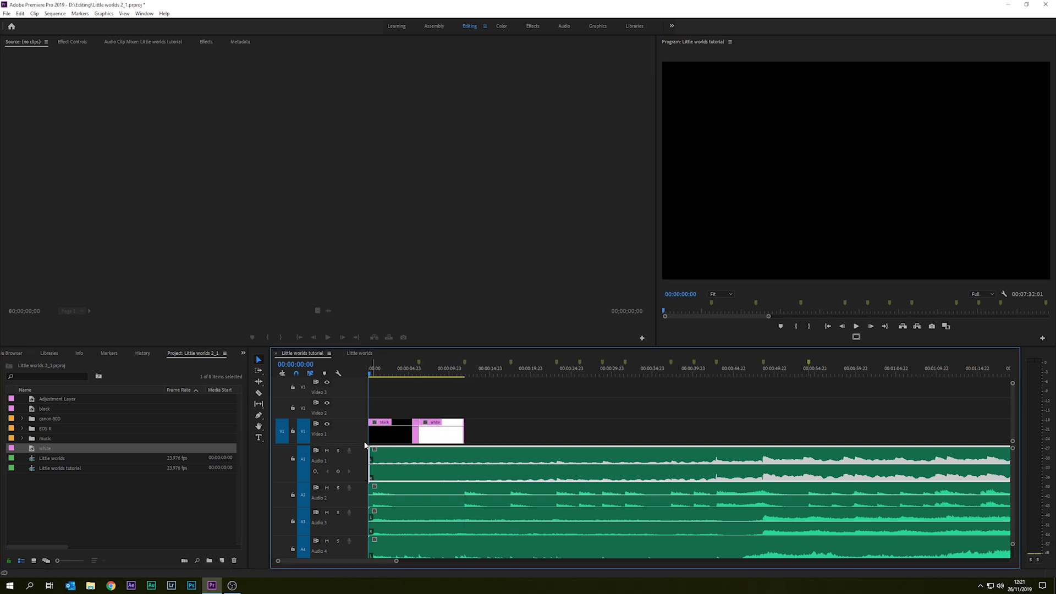
click(394, 440)
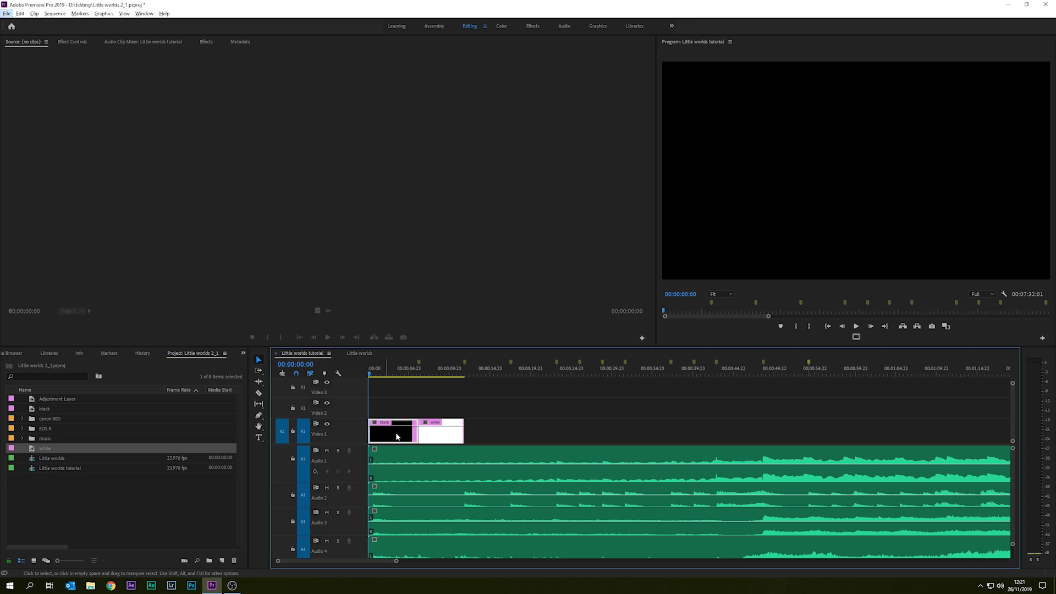
drag(397, 436, 510, 431)
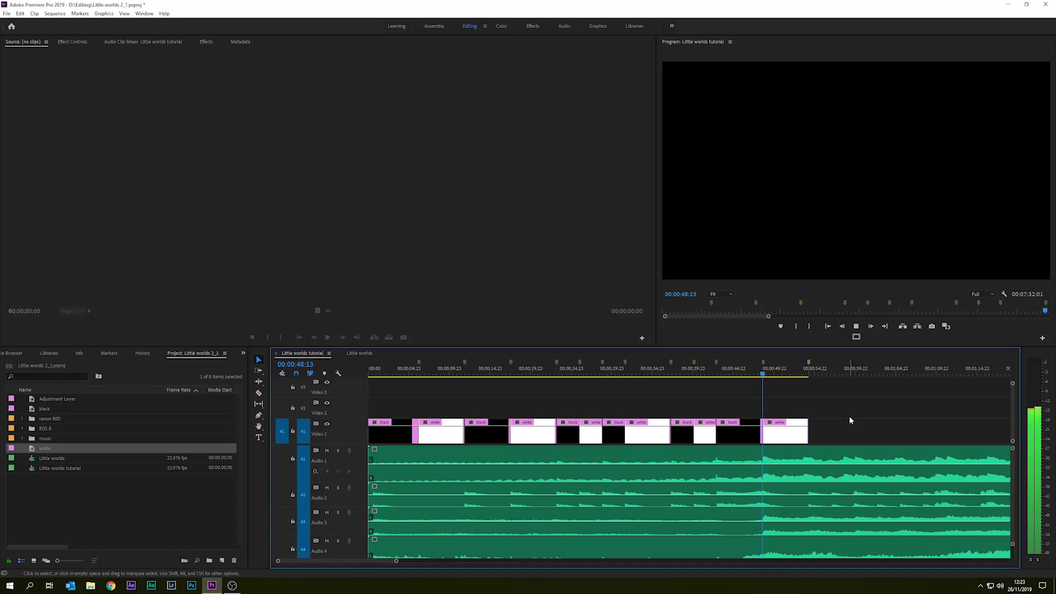
key(space)
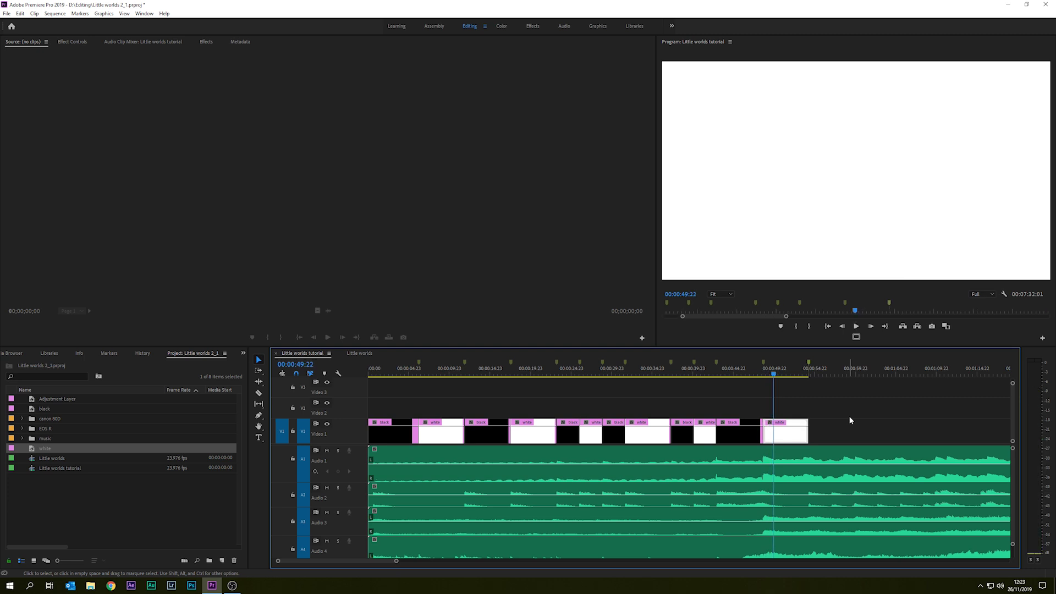
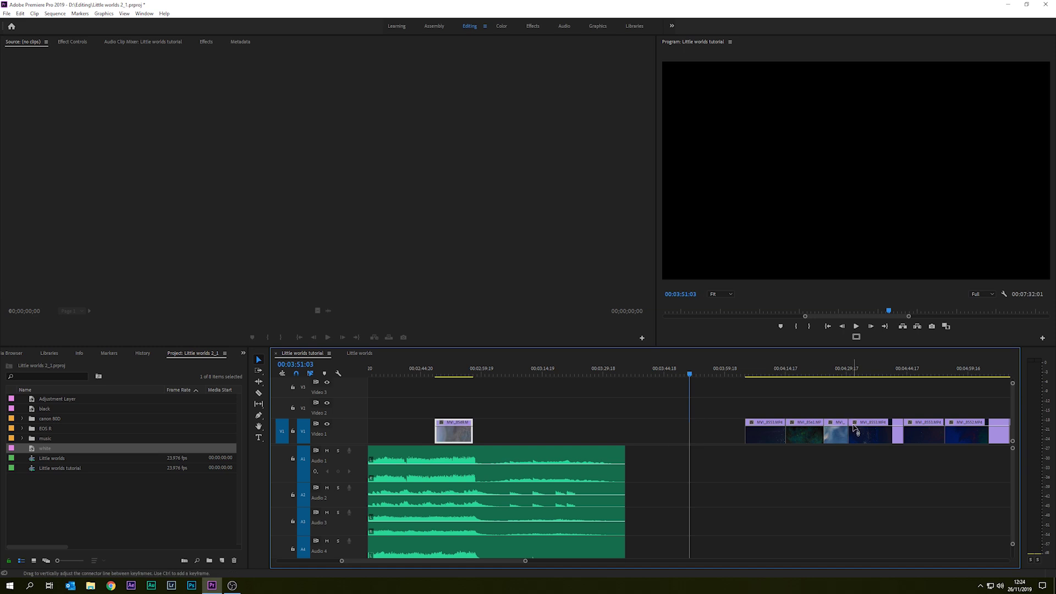
click(665, 374)
key(space)
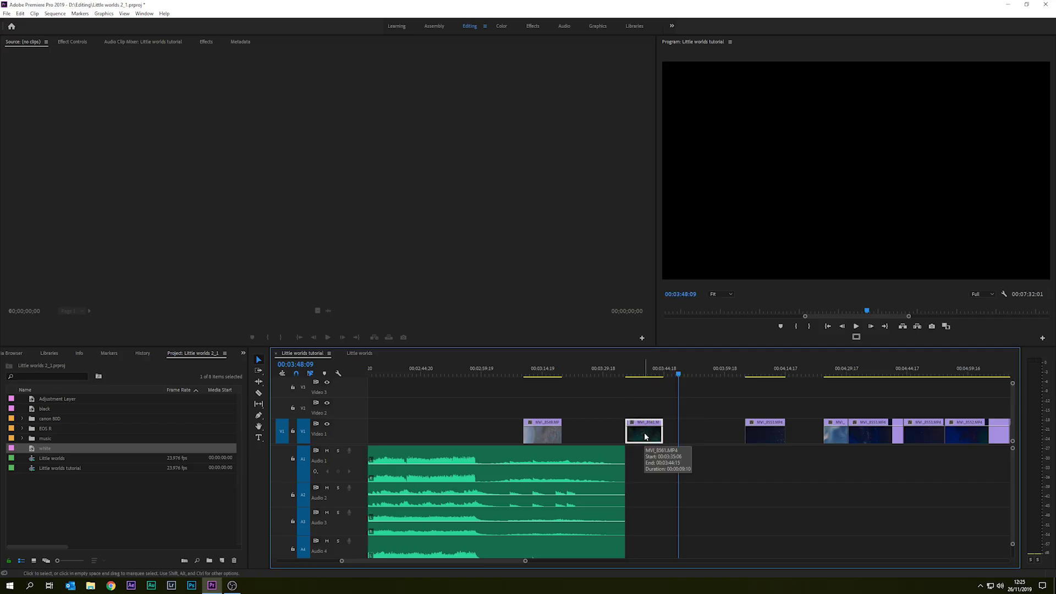
right_click(642, 440)
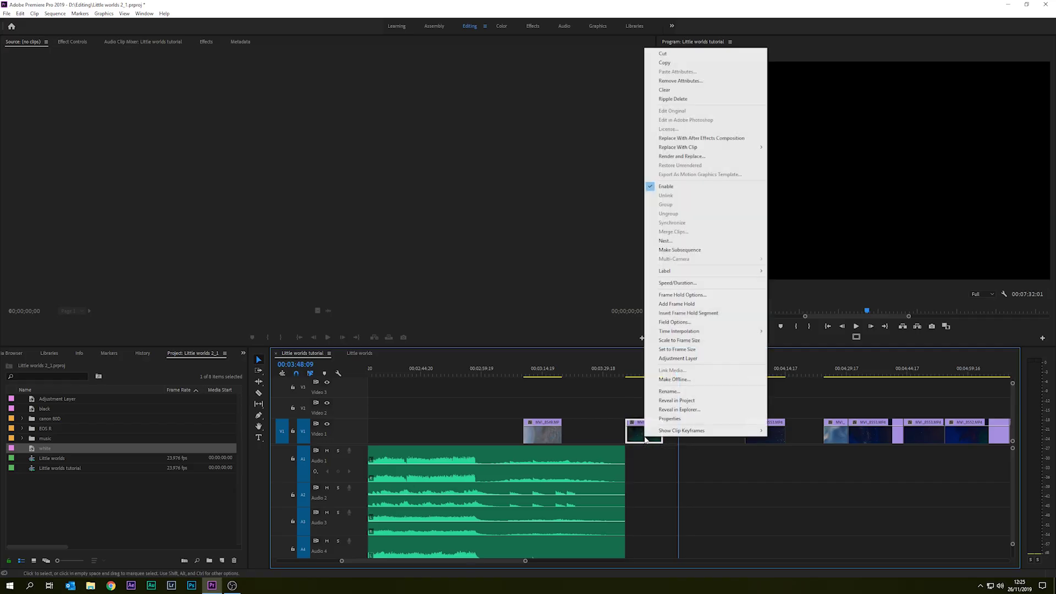
click(703, 283)
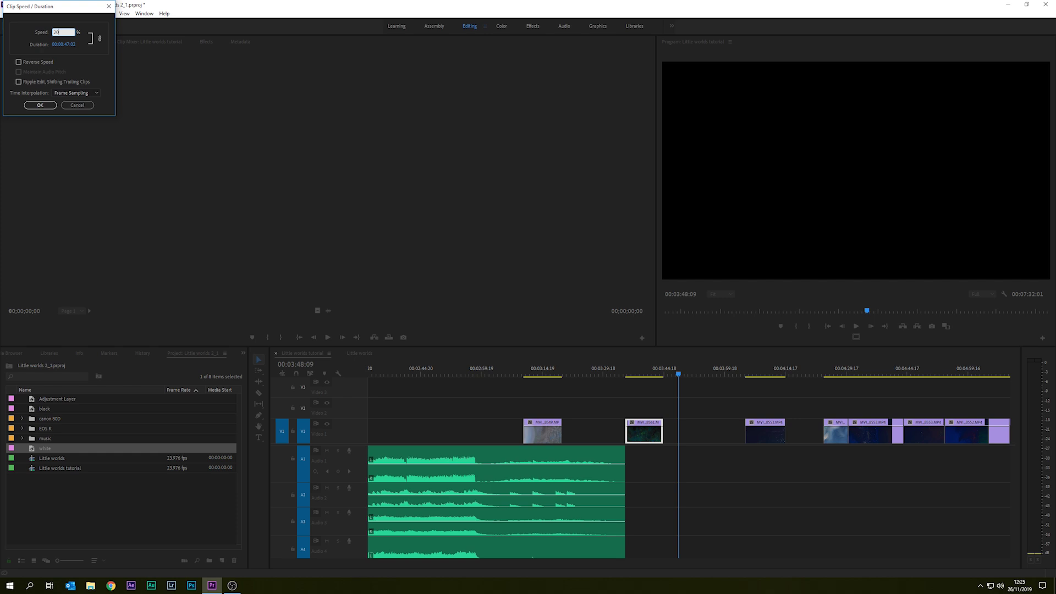
click(68, 105)
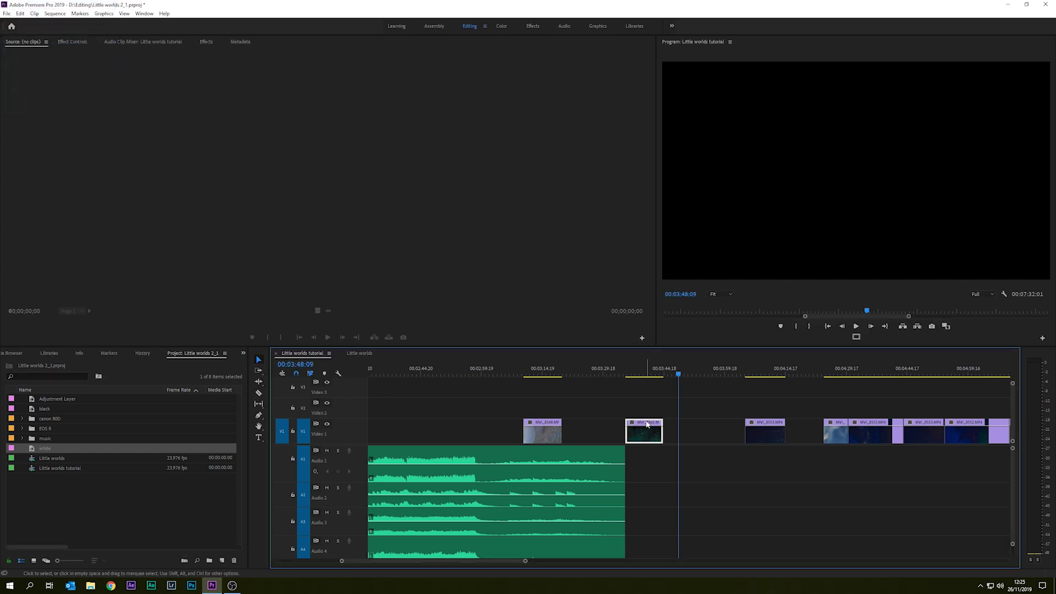
Step: Slow the dark green footage clip on Video 2 to 5% speed and play it back
right_click(647, 413)
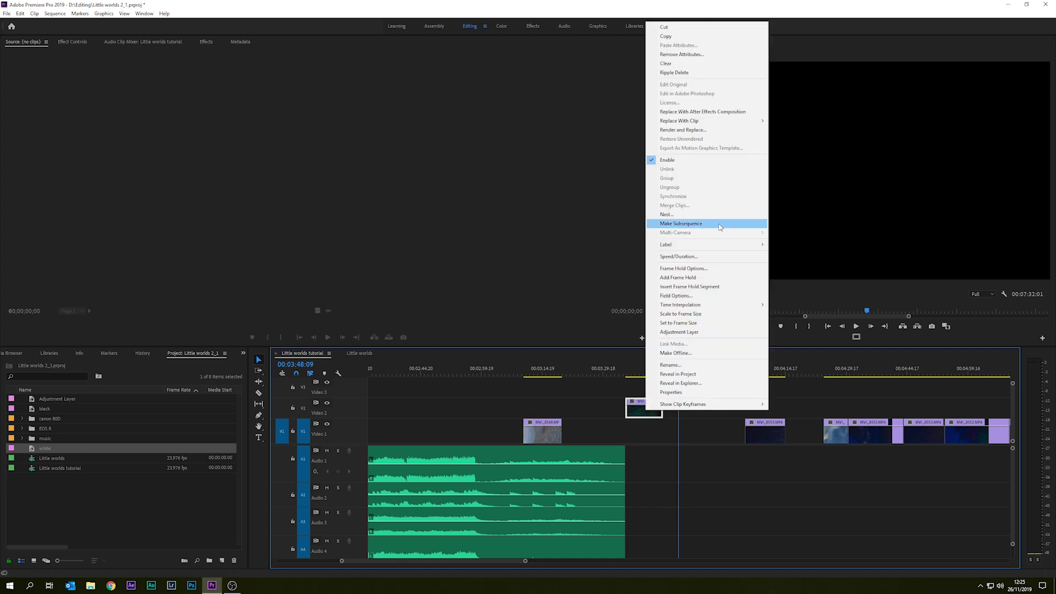
click(703, 258)
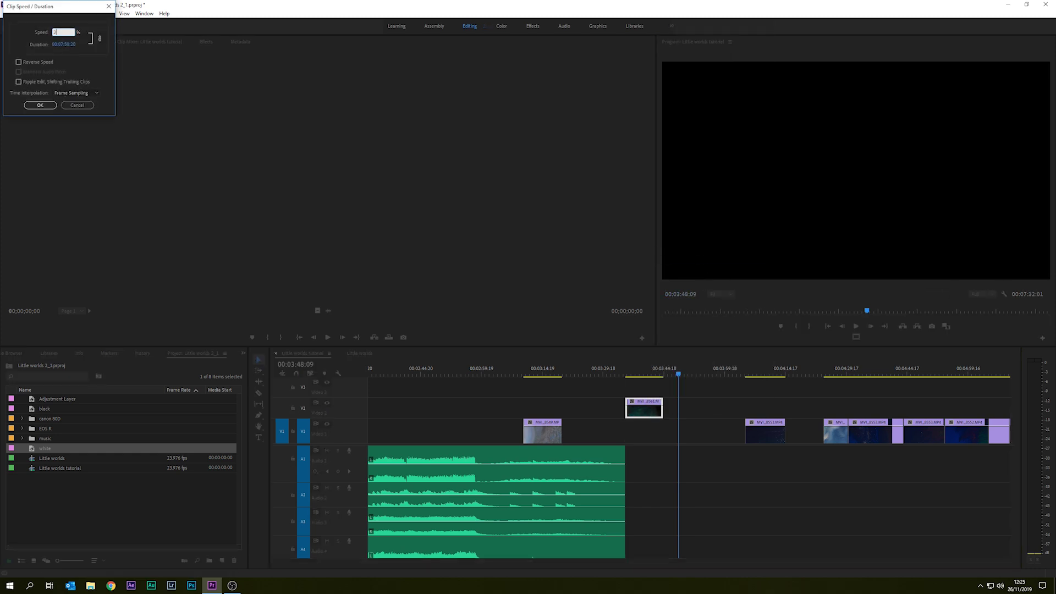
text(20)
key(Return)
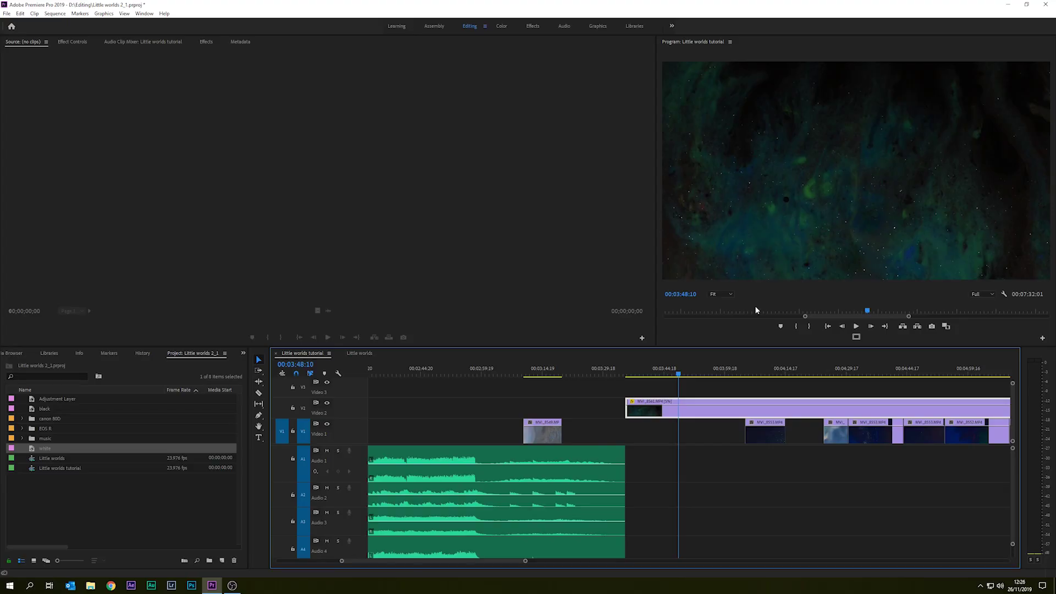
key(space)
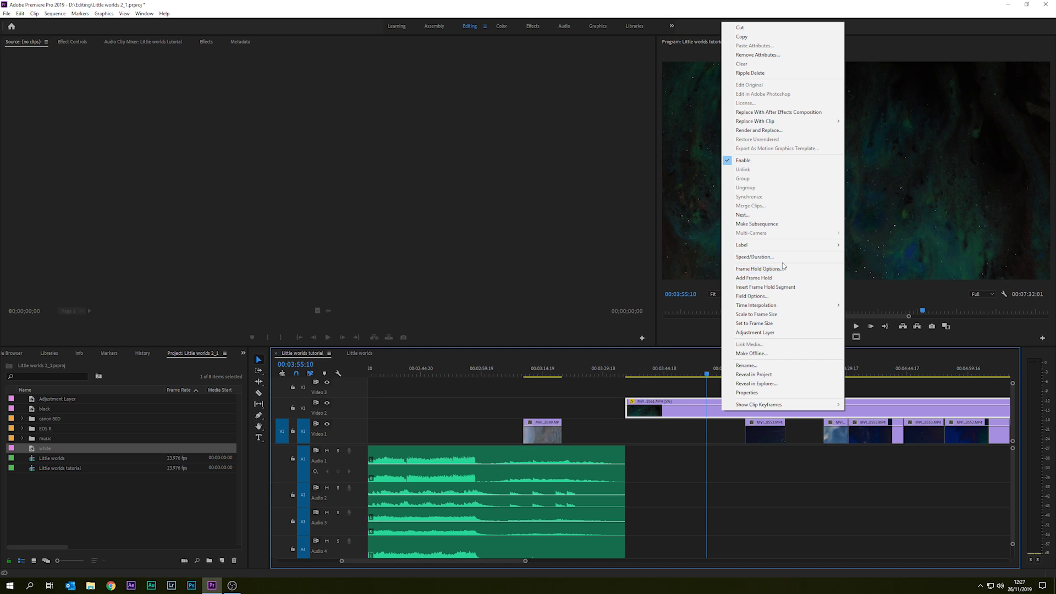
Step: Set the speed of the slowed footage clip on Video 2 to 40%
click(770, 257)
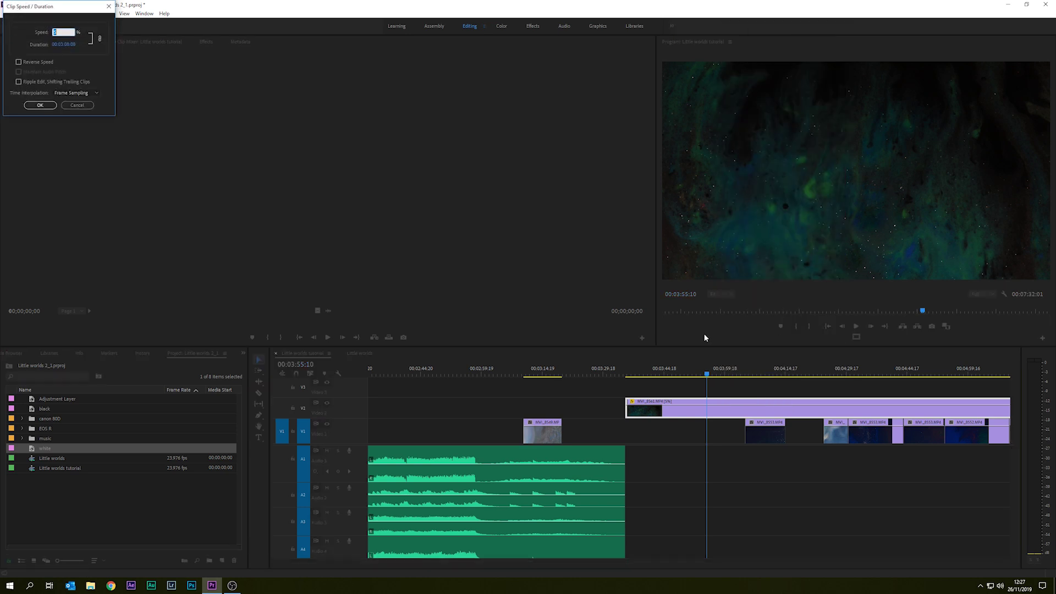
text(40)
key(Return)
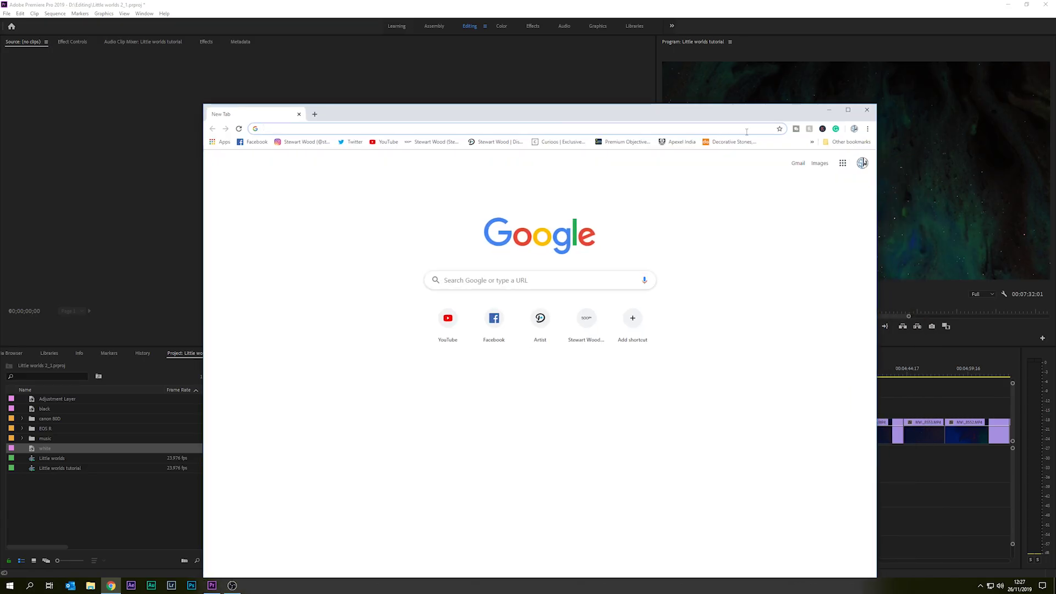
Step: Switch to Chrome, search for a percentage calculator and open percentagecalculator.net
click(848, 110)
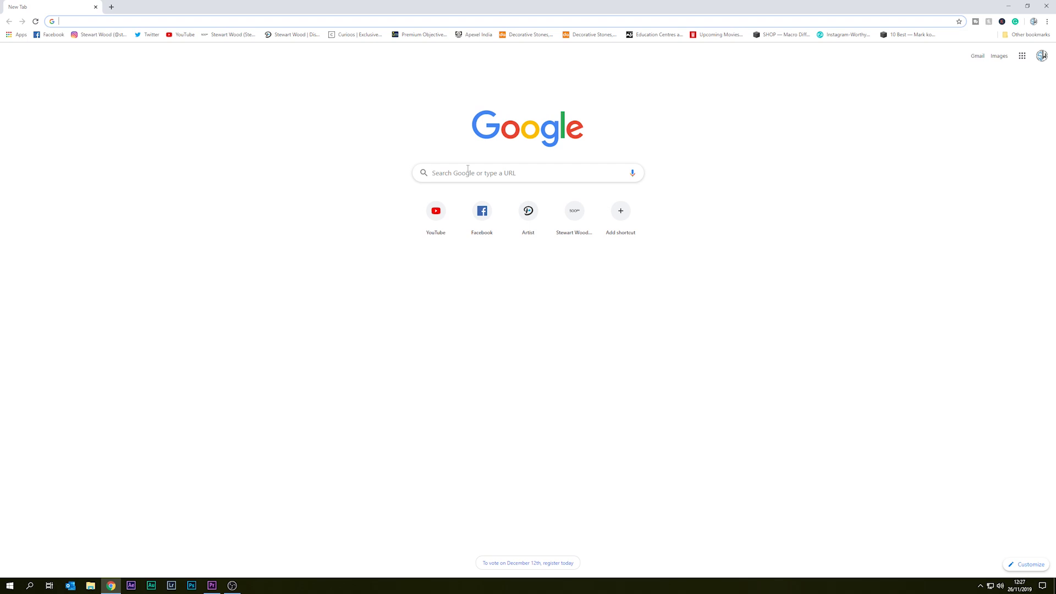
text(per)
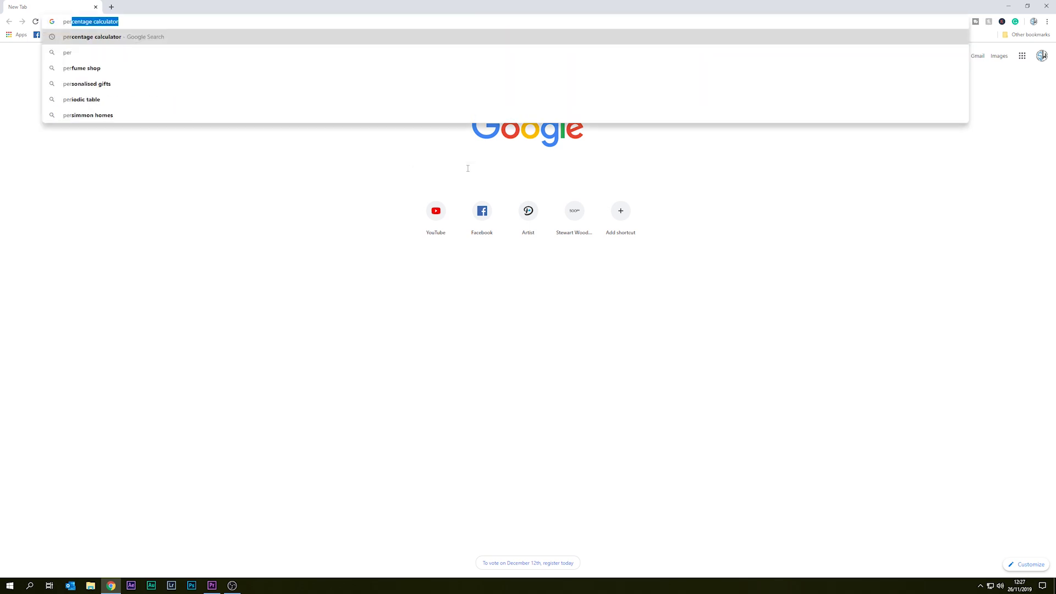
click(127, 37)
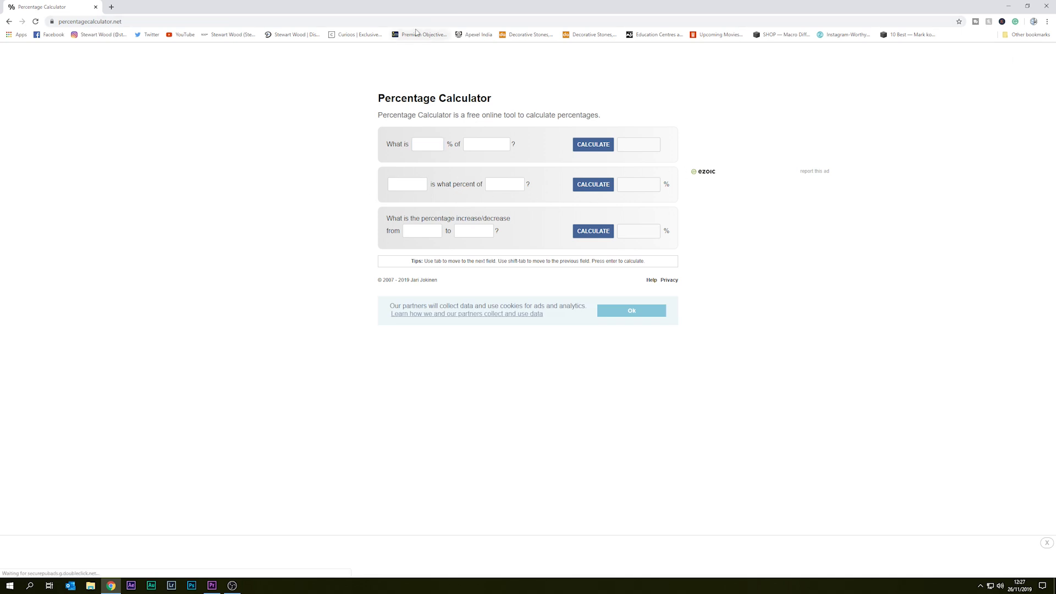
drag(423, 11, 398, 304)
Step: Check the sequence's timebase in Premiere Pro and enter 23.976 as the first value of the calculator's "is what percent of" row
click(57, 14)
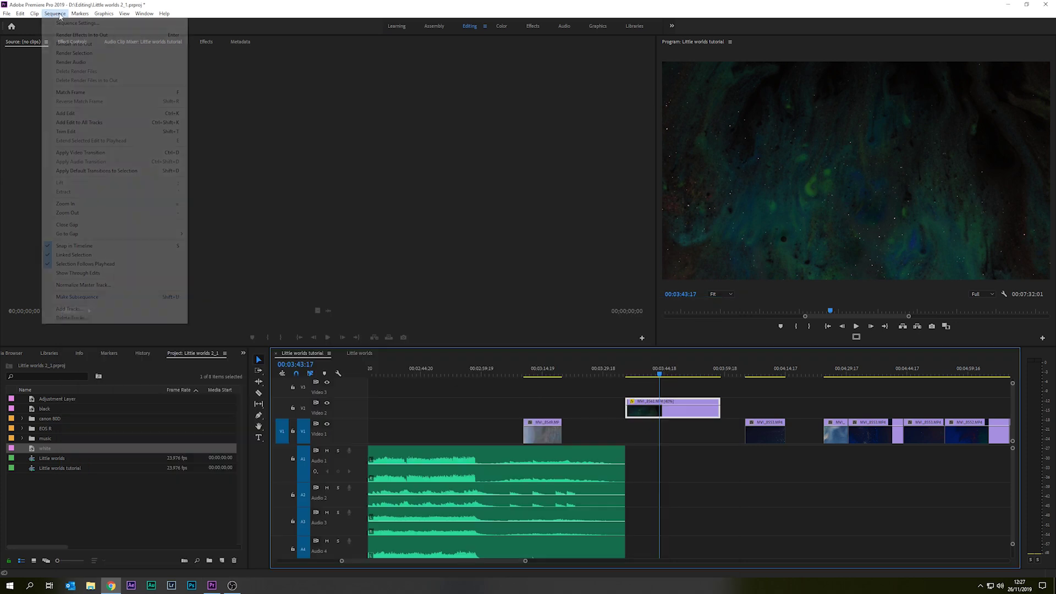
click(71, 23)
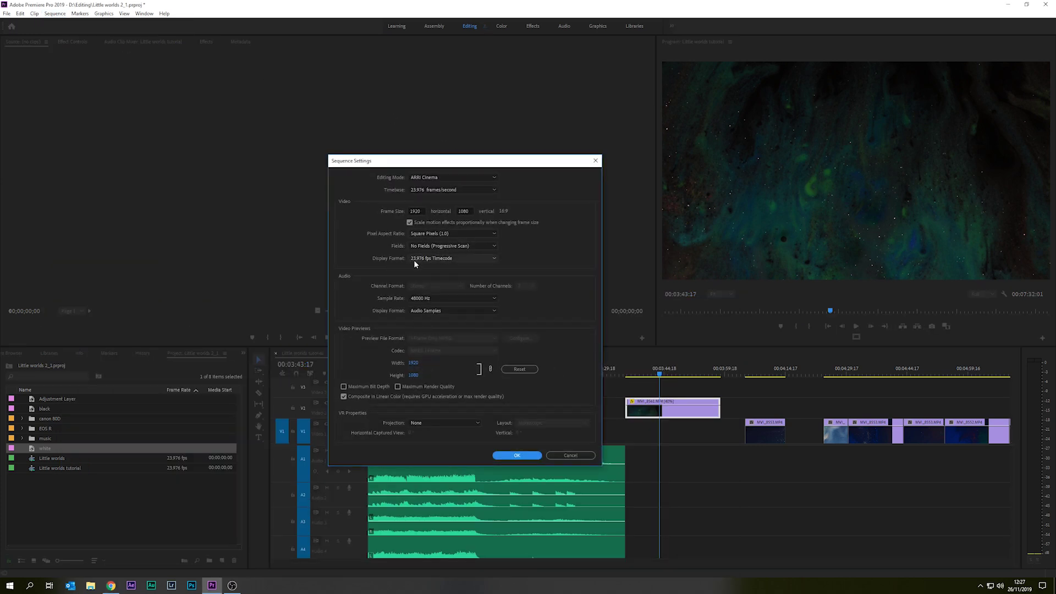
click(570, 455)
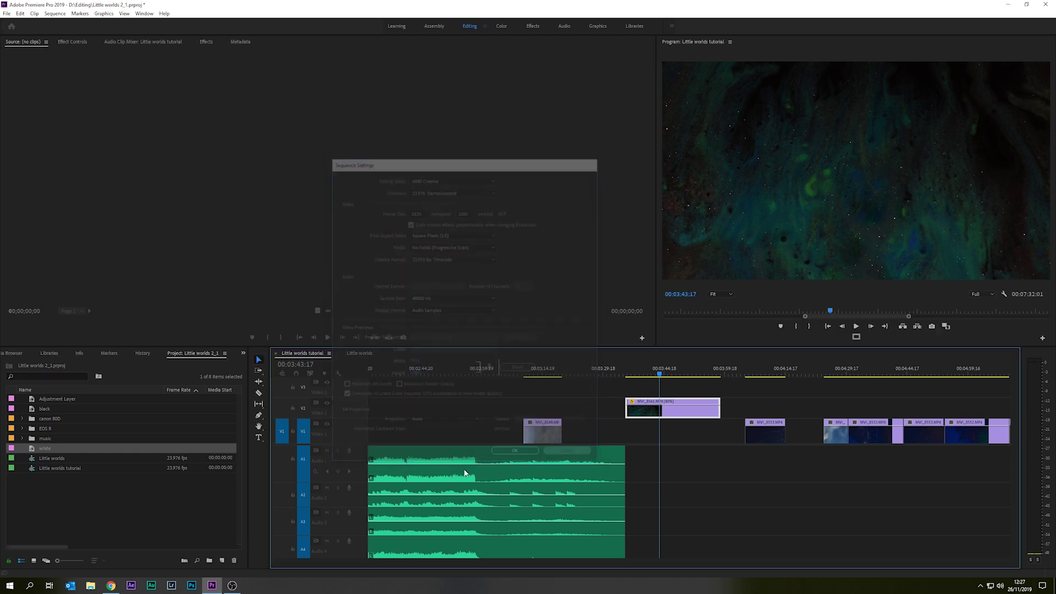
click(112, 586)
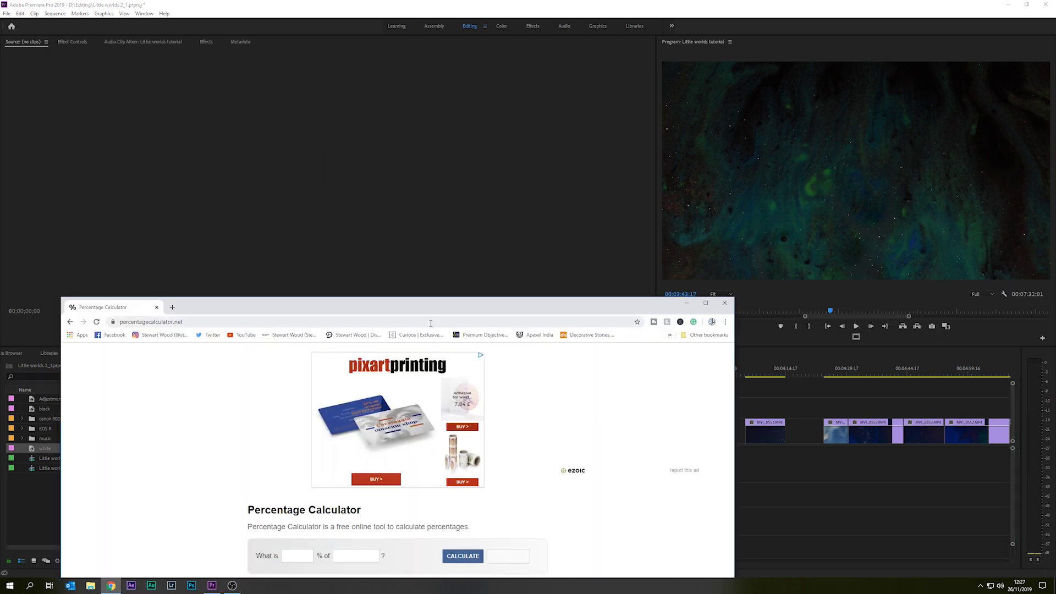
drag(430, 316, 427, 43)
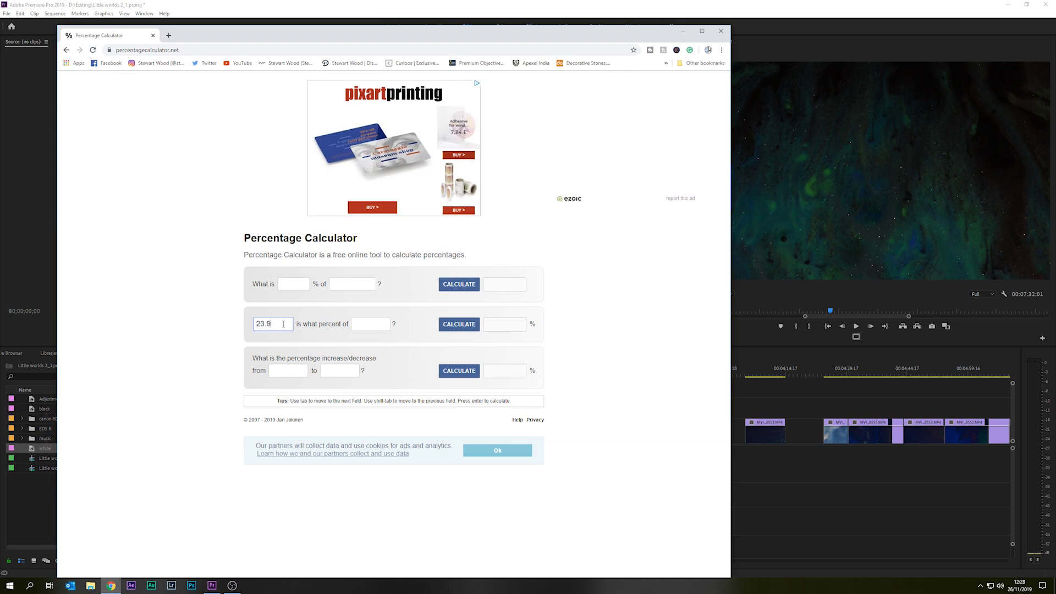
Step: Switch to Premiere Pro and check the source frame rate in the properties of the Video 2 clip
click(742, 146)
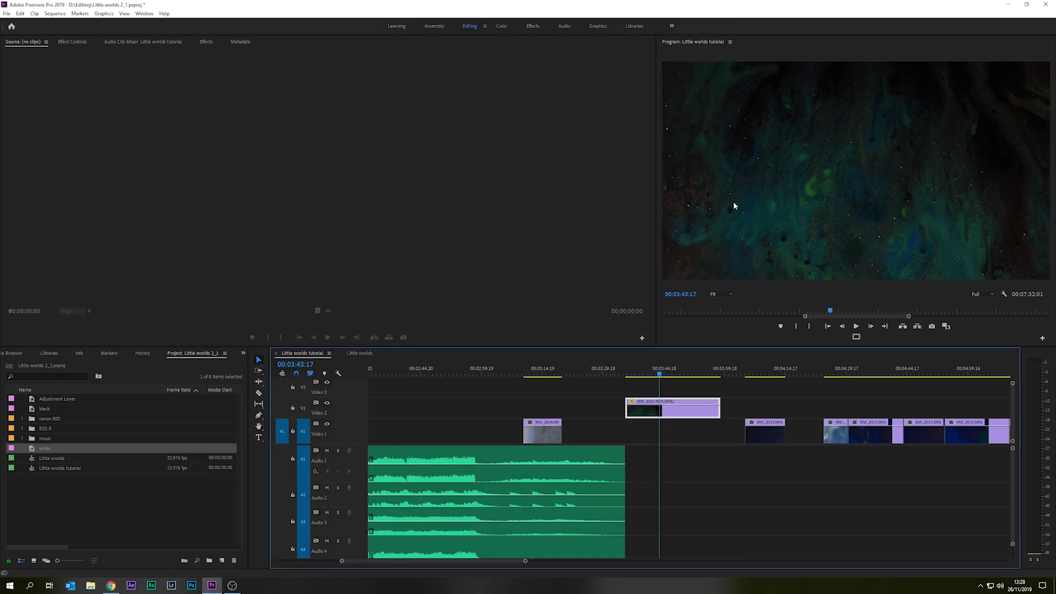
right_click(685, 418)
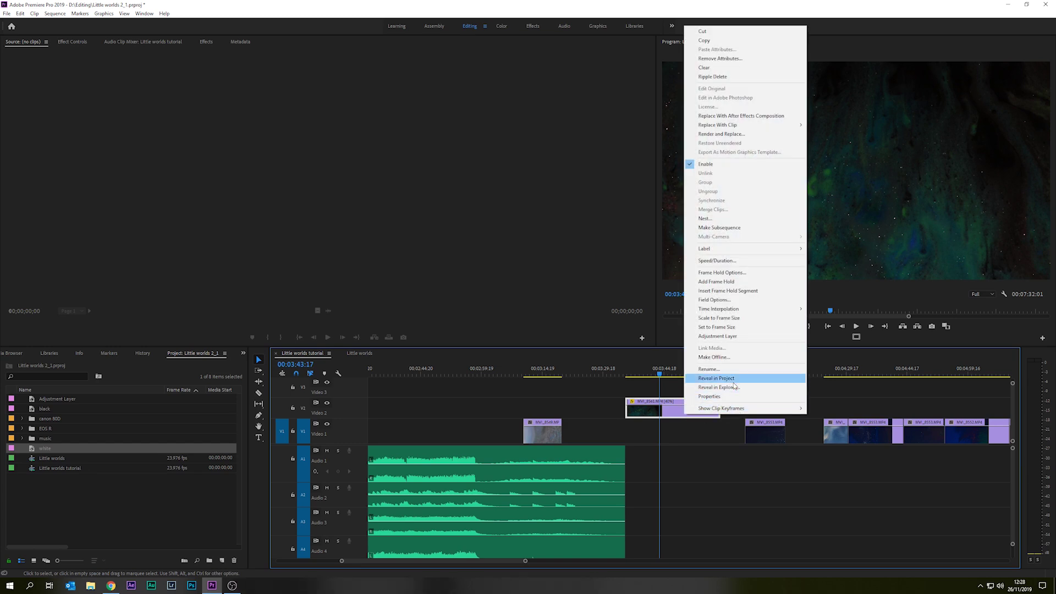
click(734, 396)
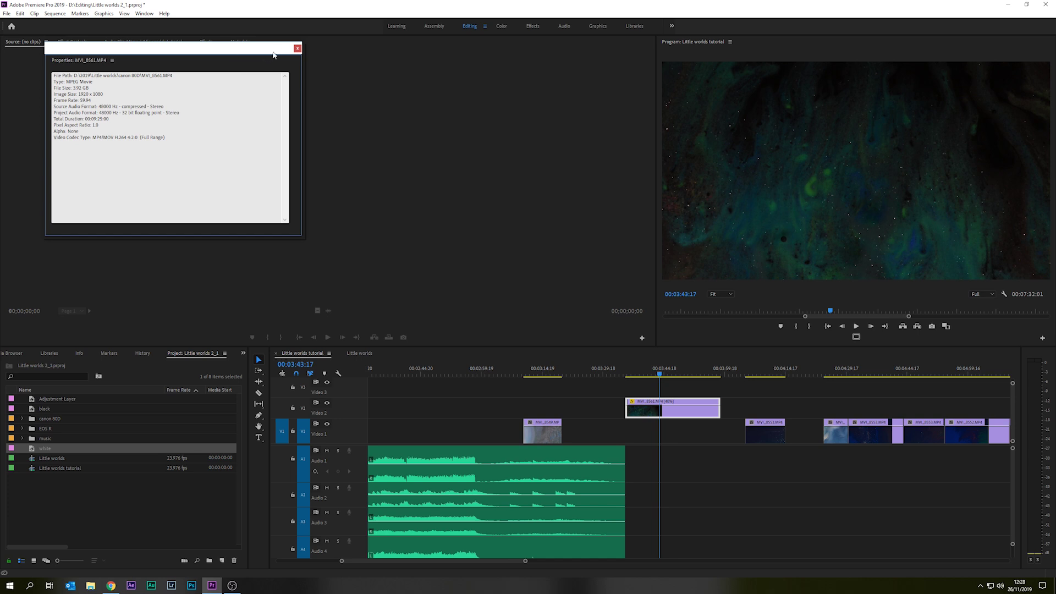
click(297, 49)
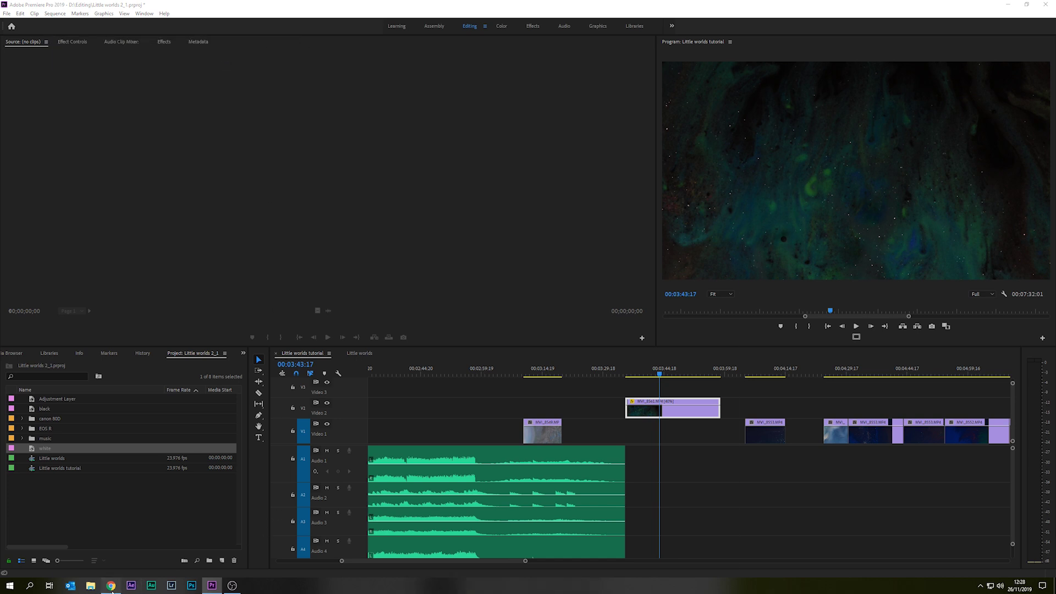
Step: Return to the percentage calculator in Chrome and calculate what percent 23.976 is of 59.94, 120 and 30
click(111, 585)
click(369, 325)
text(59)
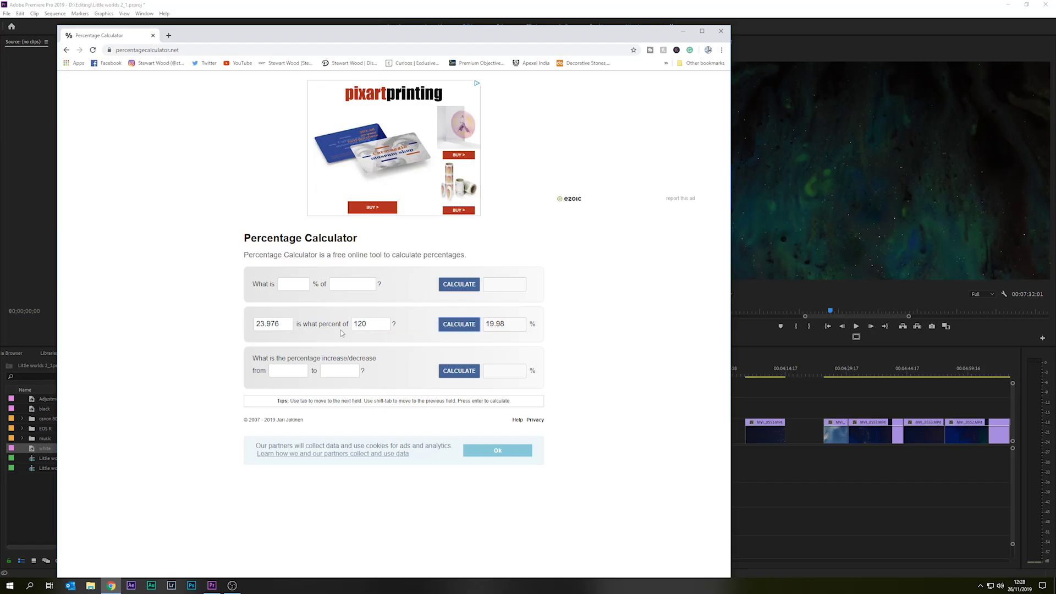
text(30)
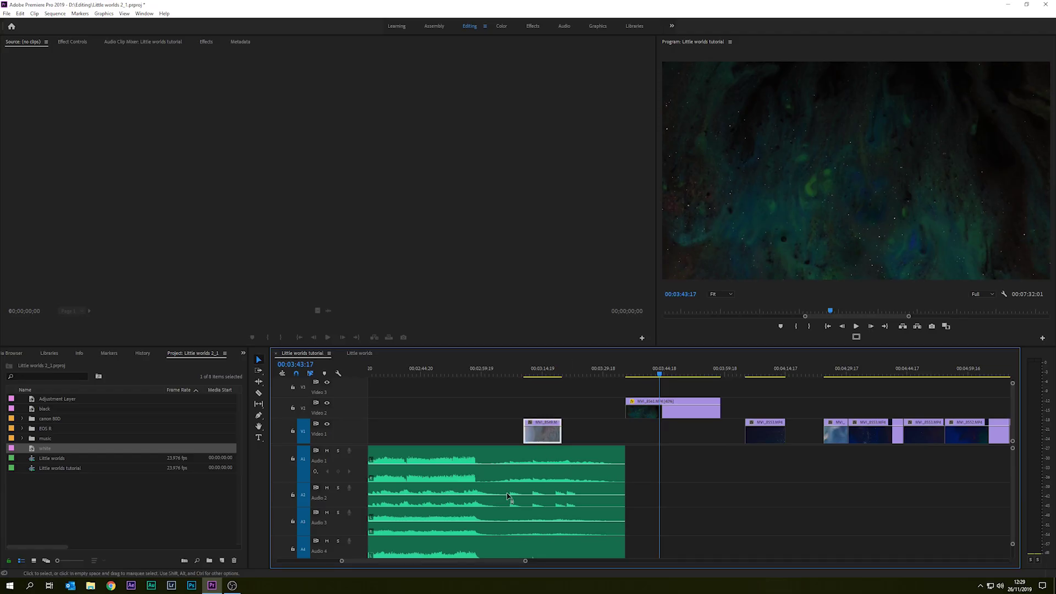
Step: Move the grey MVI_8549.MP4 clip from Video 1 onto Video 2 above the mattes near the sequence's start
drag(581, 564, 588, 570)
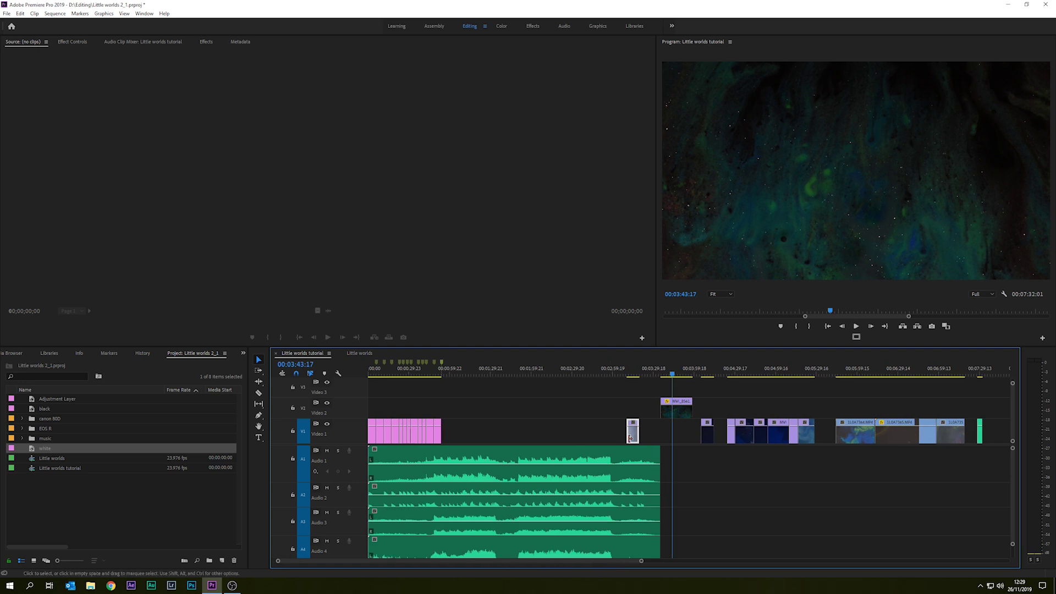
drag(634, 438, 409, 409)
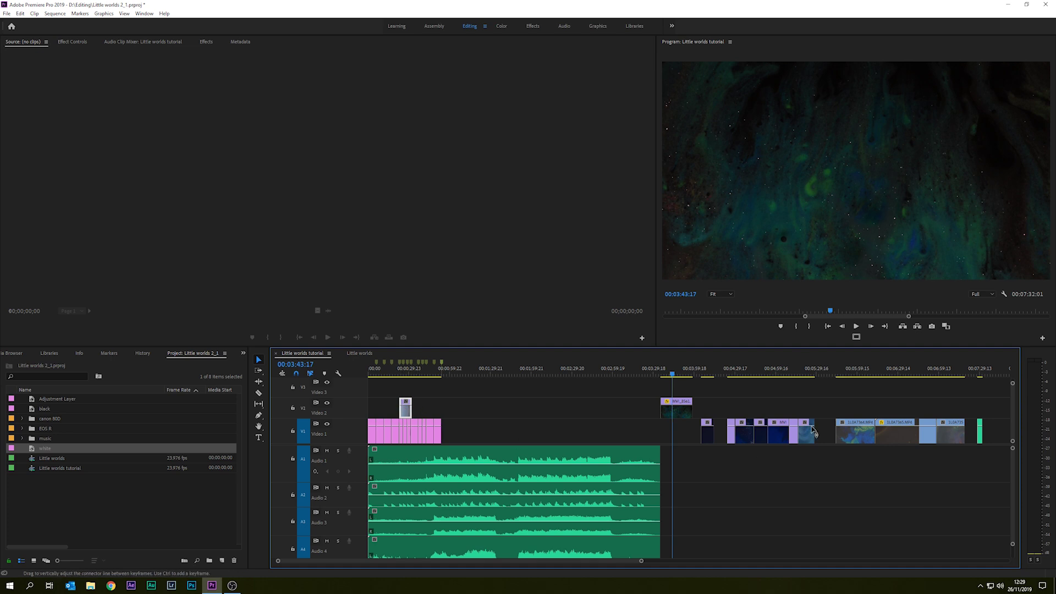
Step: Set the scale of the 1L0A7364.MP4 clip on Video 1 to 50 and reset its position to the default
click(854, 432)
click(852, 375)
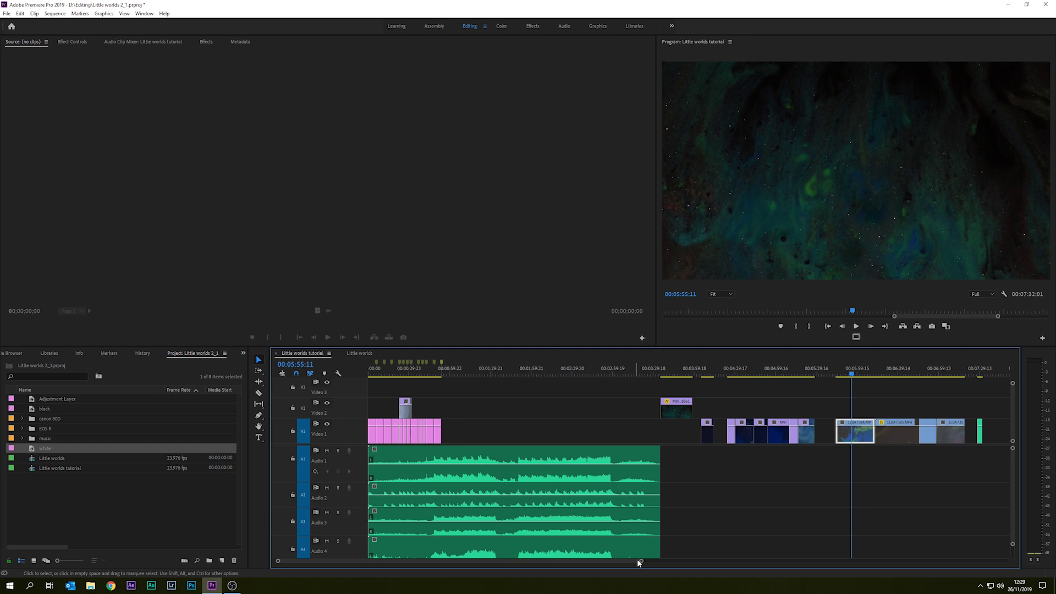
drag(642, 563, 583, 561)
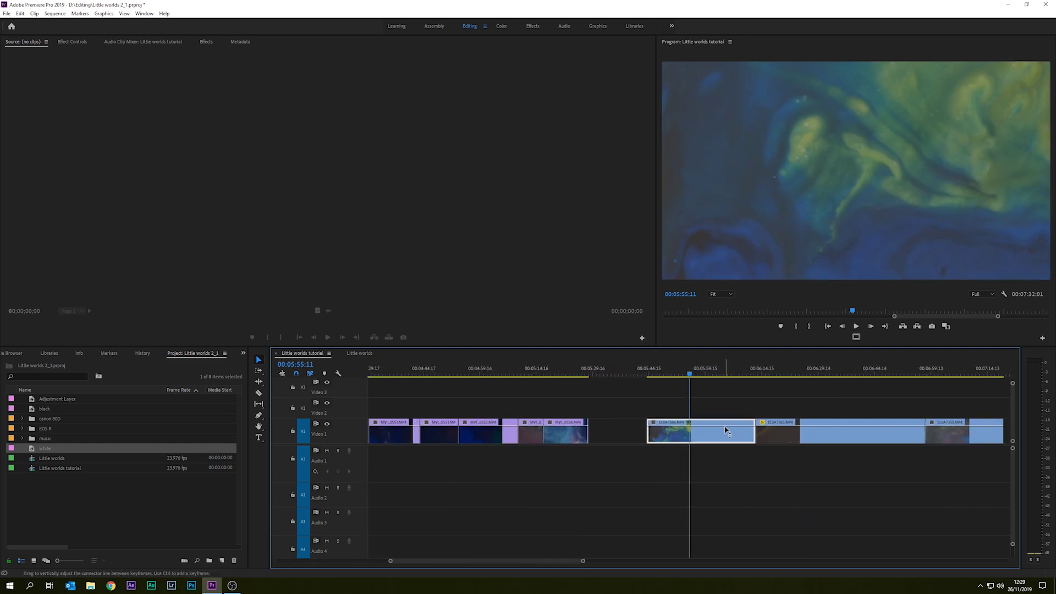
click(73, 41)
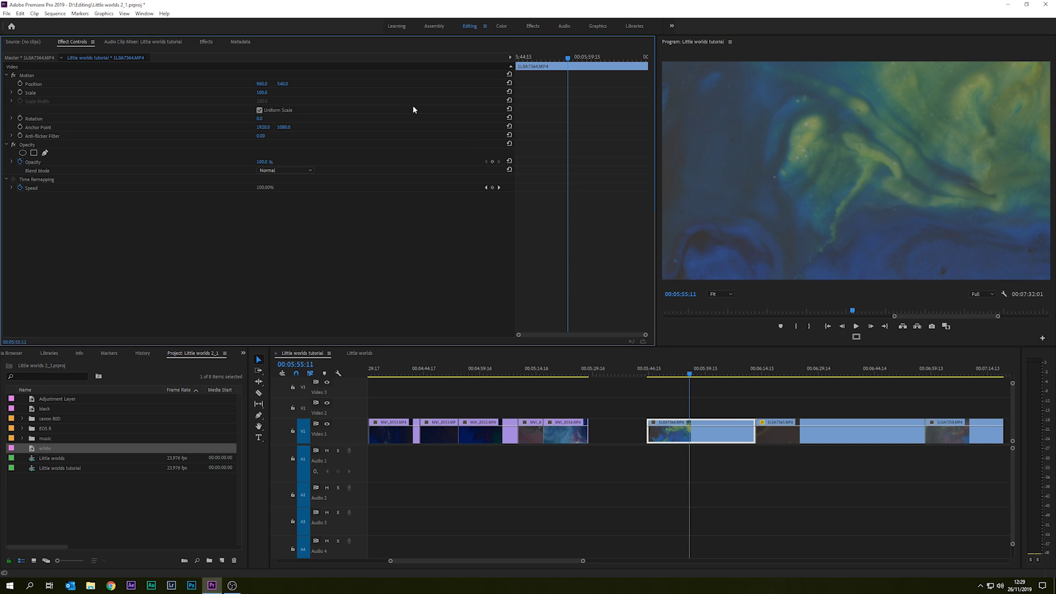
drag(265, 87, 297, 87)
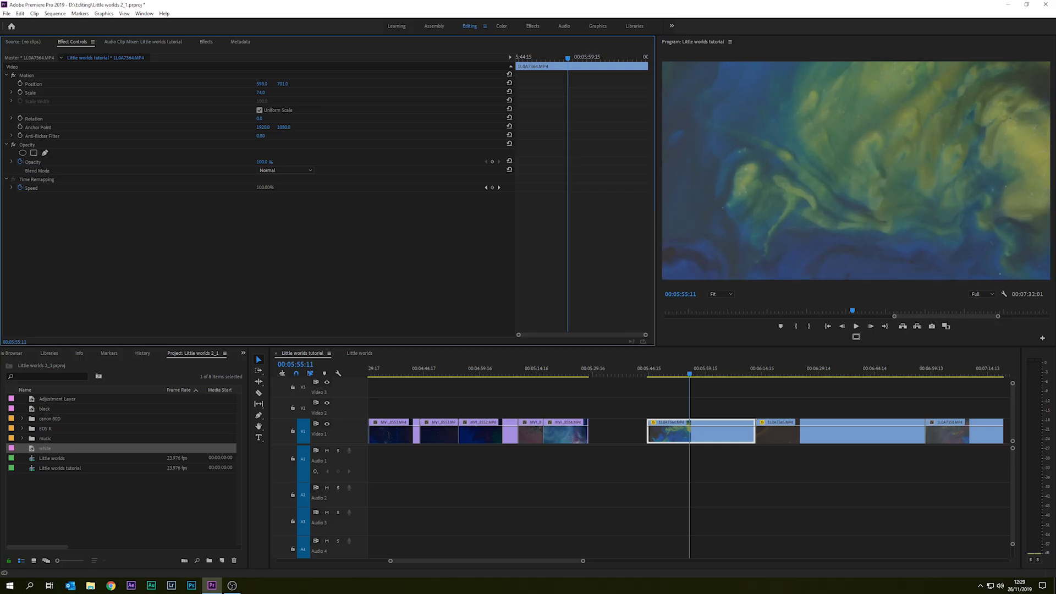
drag(260, 92, 197, 87)
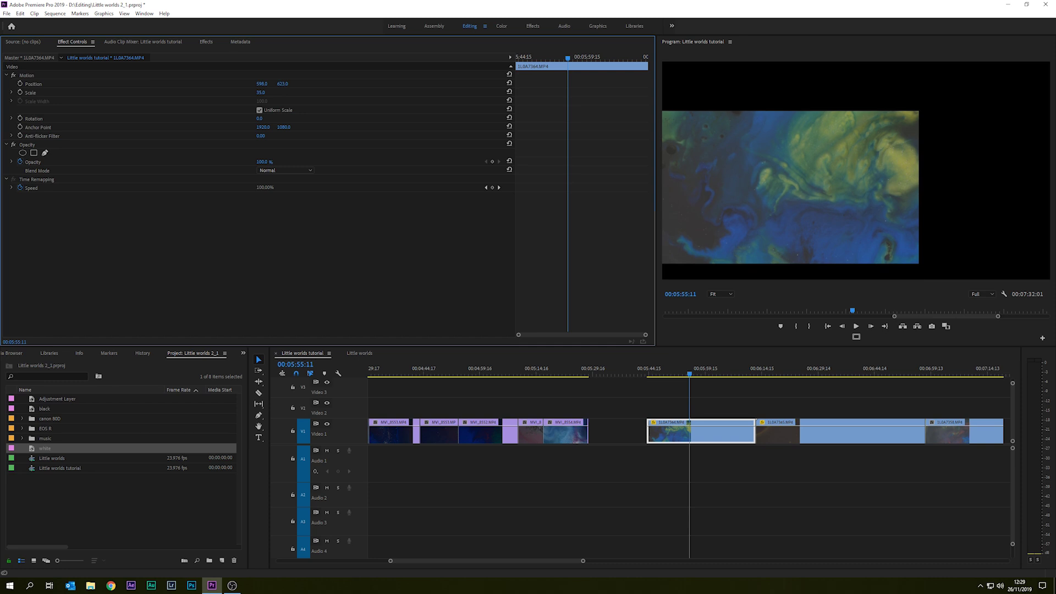
drag(264, 84, 236, 84)
text(50)
key(Return)
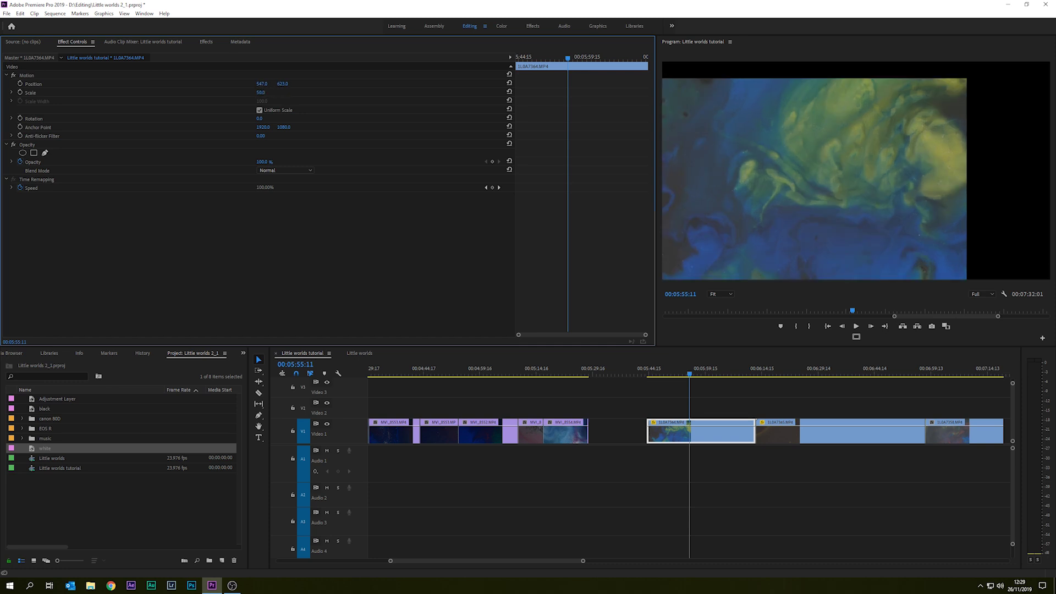
drag(262, 84, 245, 85)
click(510, 84)
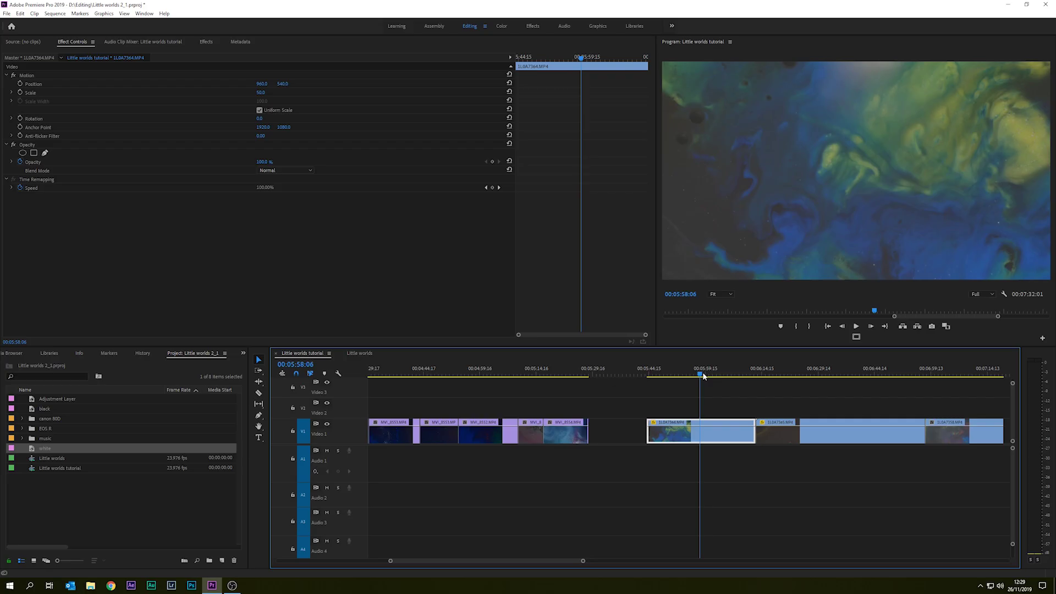
Step: Trim the start of the 1L0A7364.MP4 clip to 00:05:58:01
drag(700, 377, 700, 374)
drag(648, 432, 700, 432)
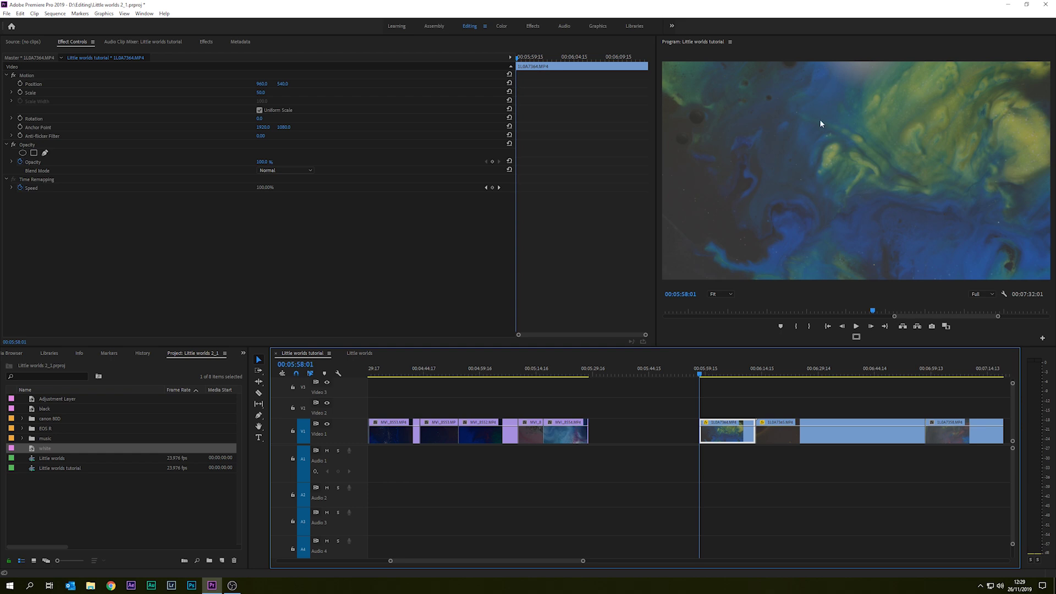
Step: Set the 1L0A7364.MP4 clip's scale to 75 and reframe it with a horizontal position of about 1391, shifted slightly down
click(267, 91)
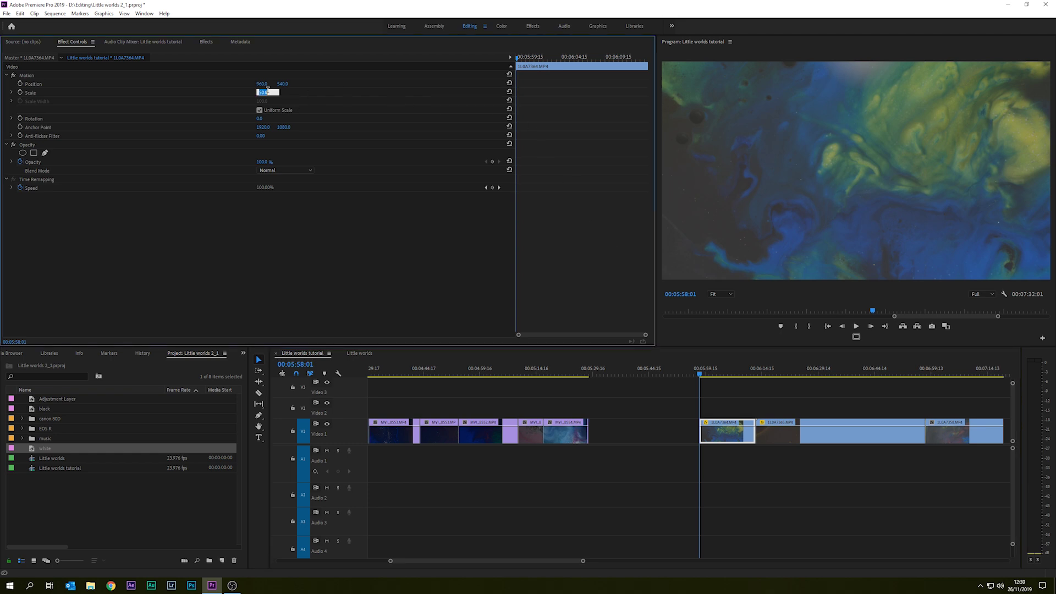
text(75)
key(Return)
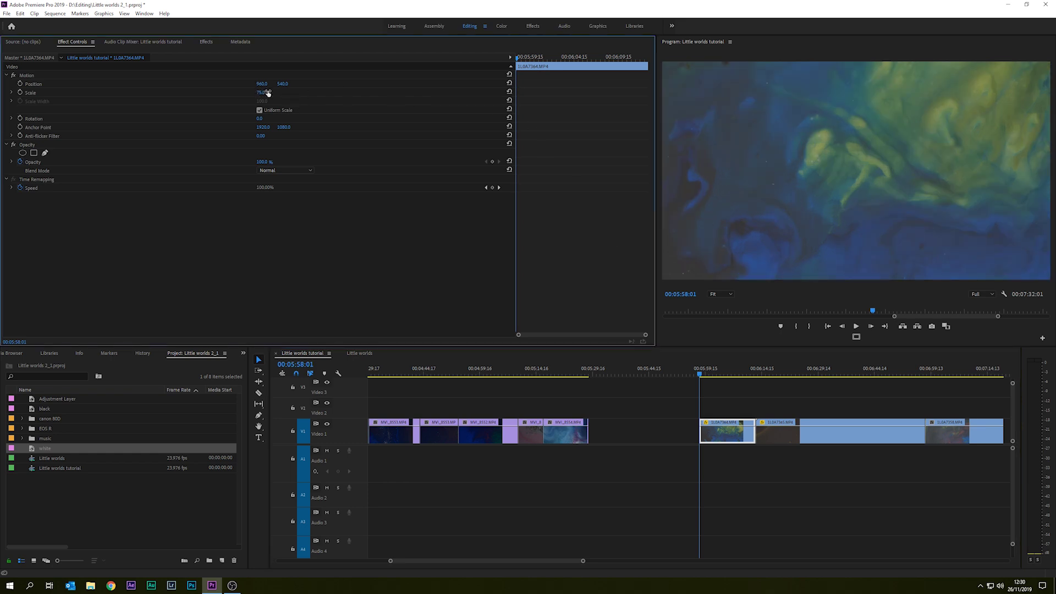
drag(266, 85, 288, 83)
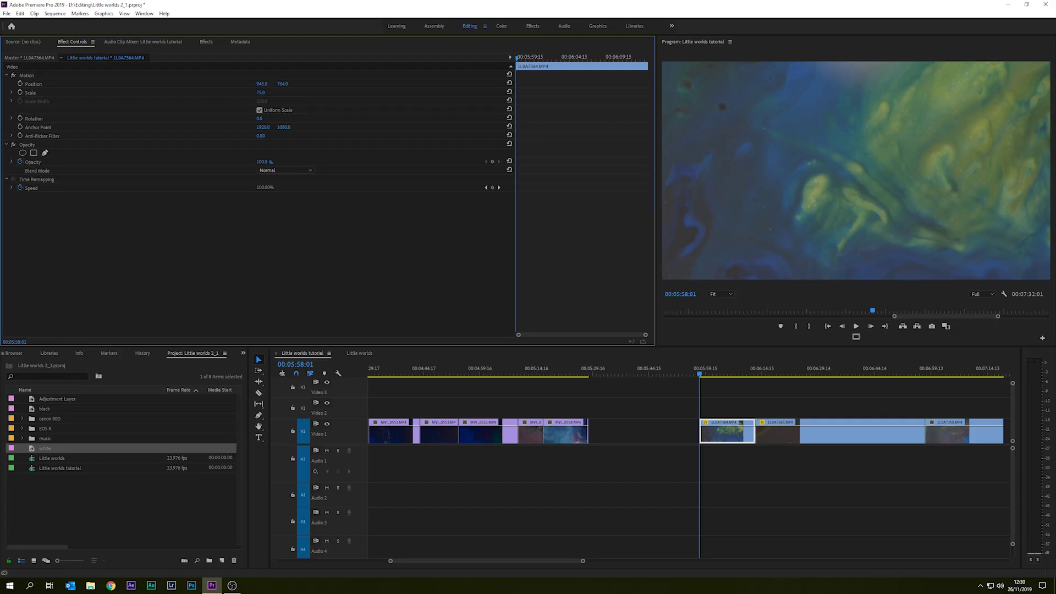
drag(283, 84, 281, 83)
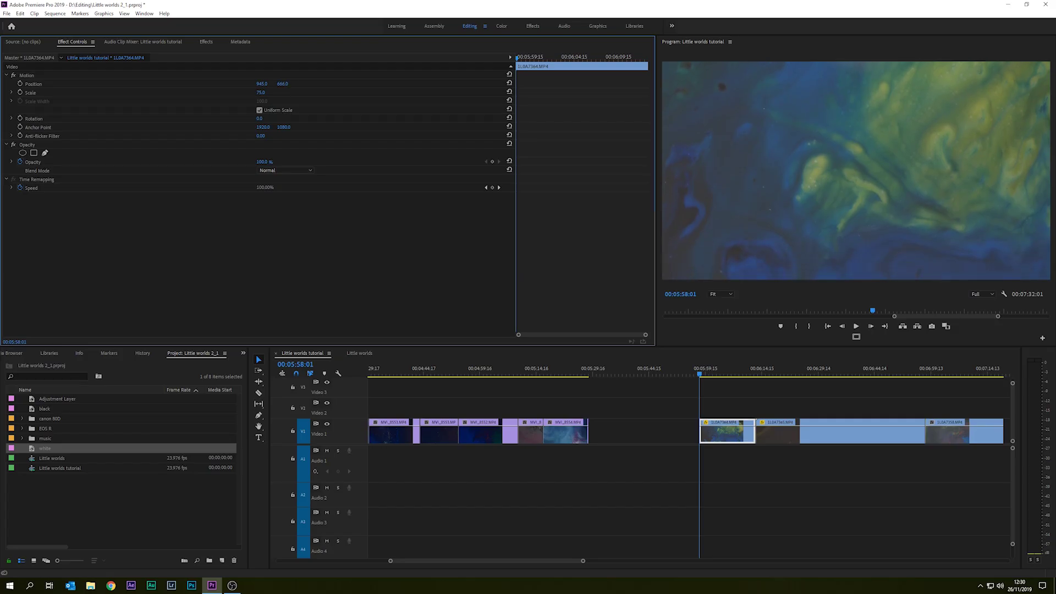
drag(257, 87, 282, 87)
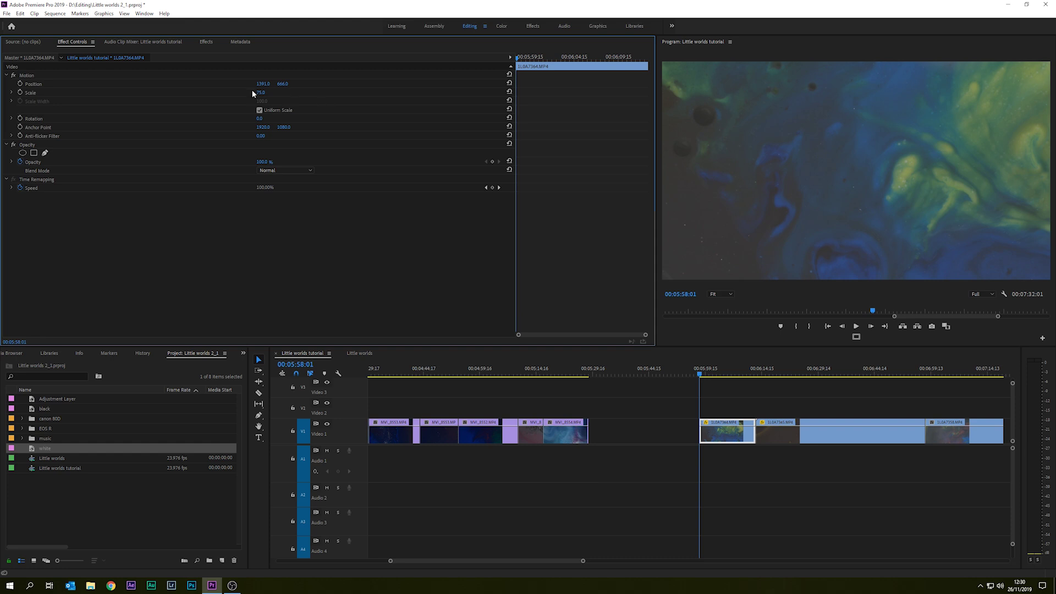
Step: Move the 1L0A7364.MP4 clip onto Video 2 so it starts with the last white matte
drag(718, 436, 477, 415)
drag(583, 562, 743, 534)
drag(618, 411, 410, 410)
click(407, 372)
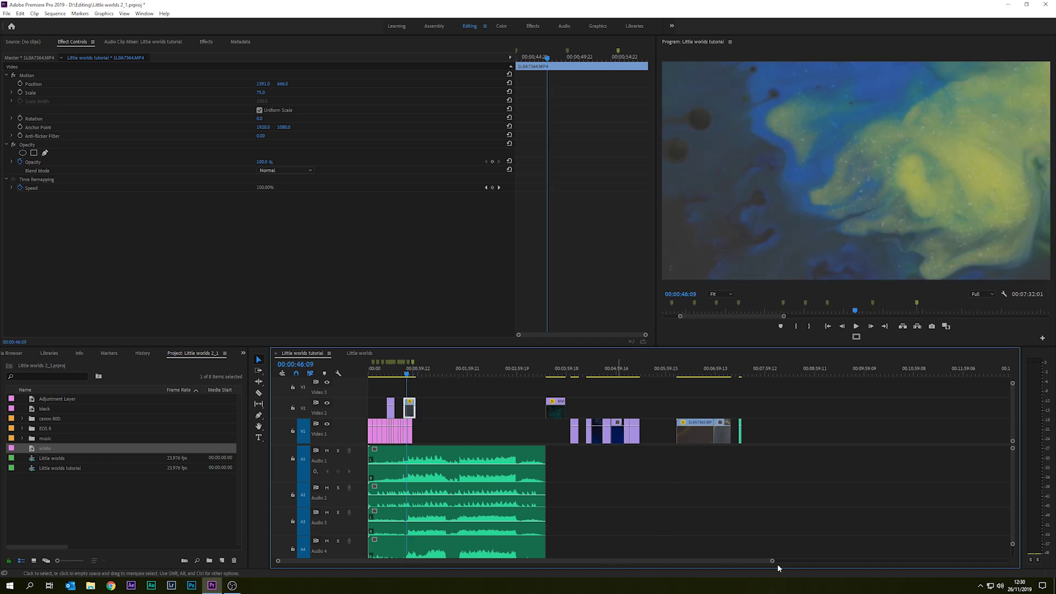
drag(761, 561, 569, 543)
drag(723, 413, 798, 414)
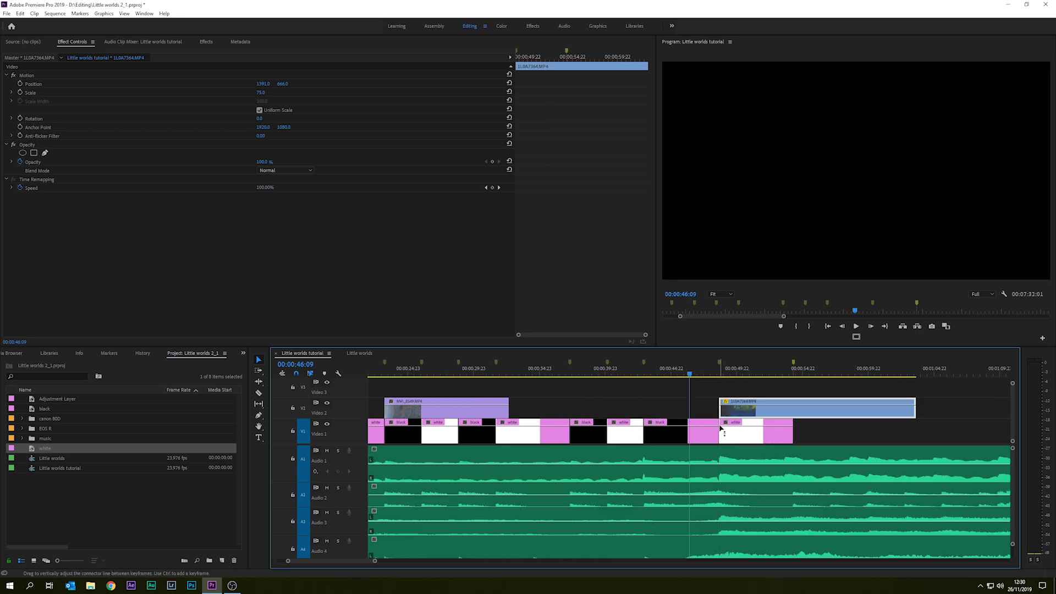
Step: Trim 1L0A7364.MP4 to the last matte's end, extend its start to the preceding black matte, and play it back
drag(873, 410, 794, 418)
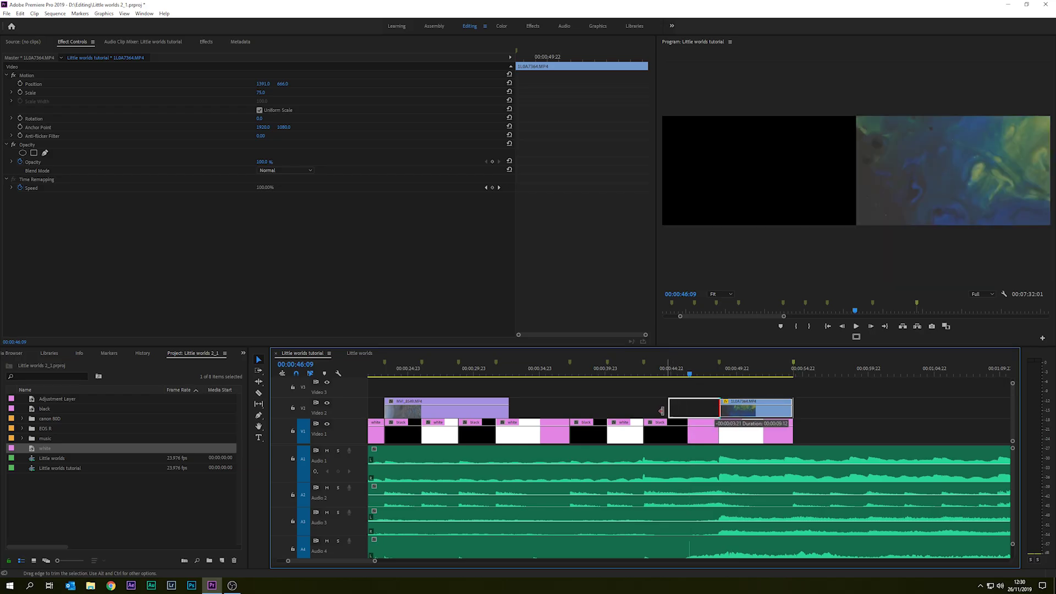
drag(666, 411, 640, 412)
click(636, 369)
key(space)
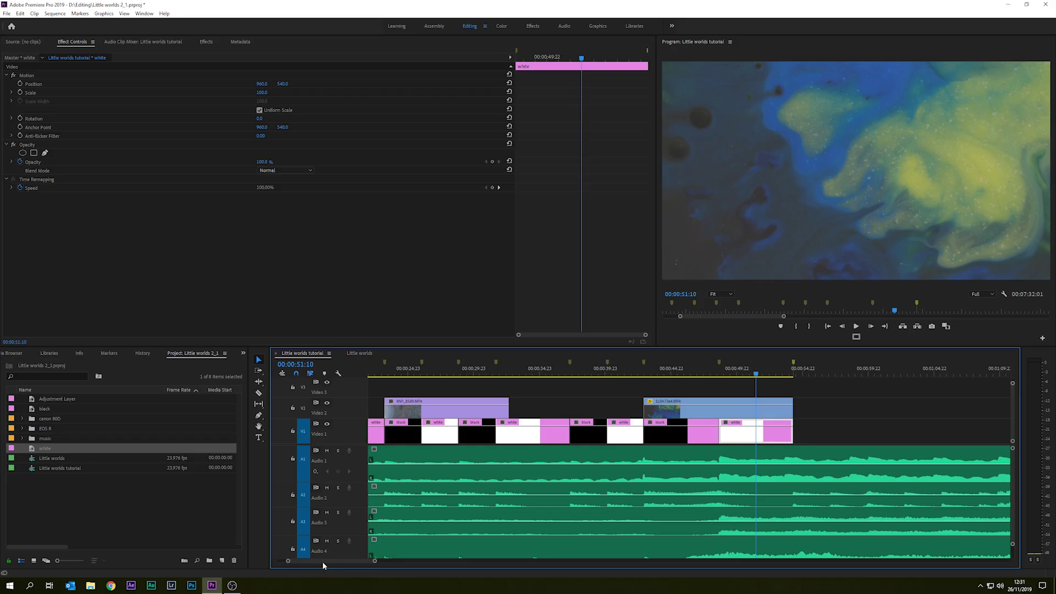
Step: Move the MVI_8549.MP4 clip to the very start of Video 2 and trim its end to the first matte's length
key(backslash)
drag(729, 418, 424, 410)
drag(494, 415, 449, 415)
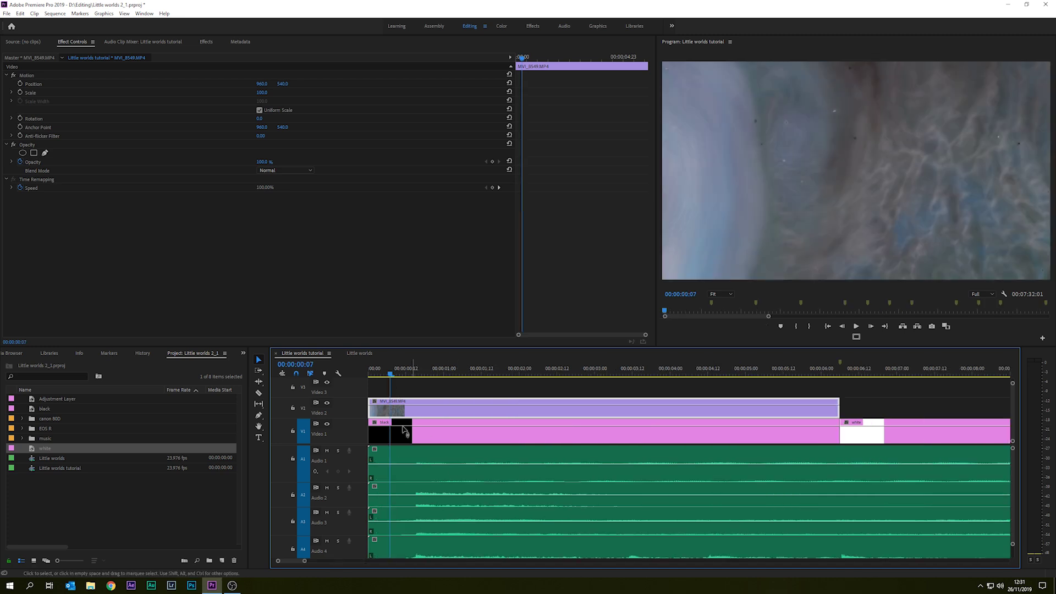
Step: Apply the Dip to Black transition from My presets to the start of the MVI_8549.MP4 clip
click(196, 41)
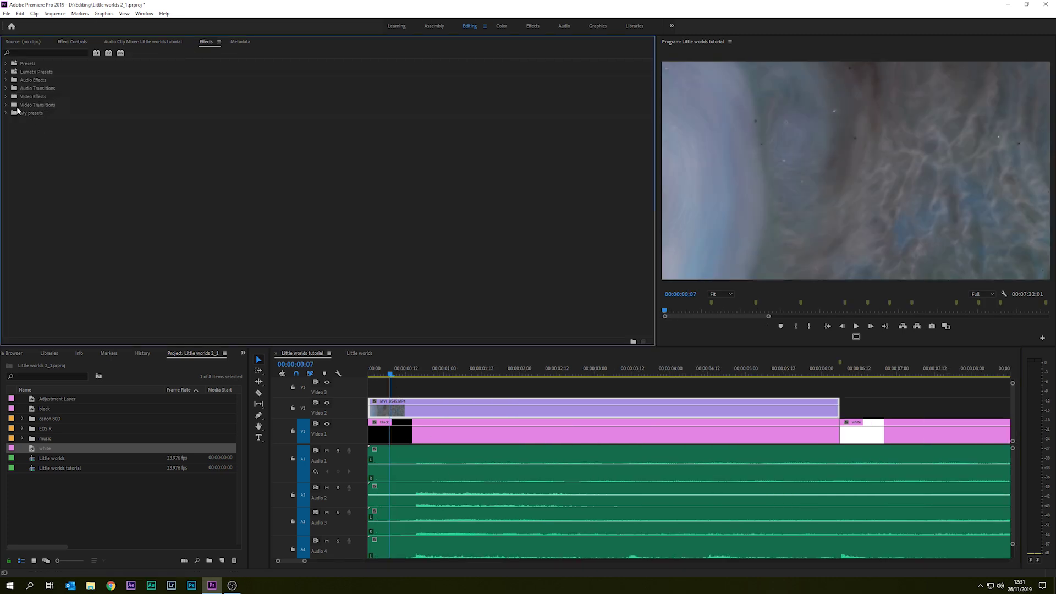
click(6, 113)
click(7, 113)
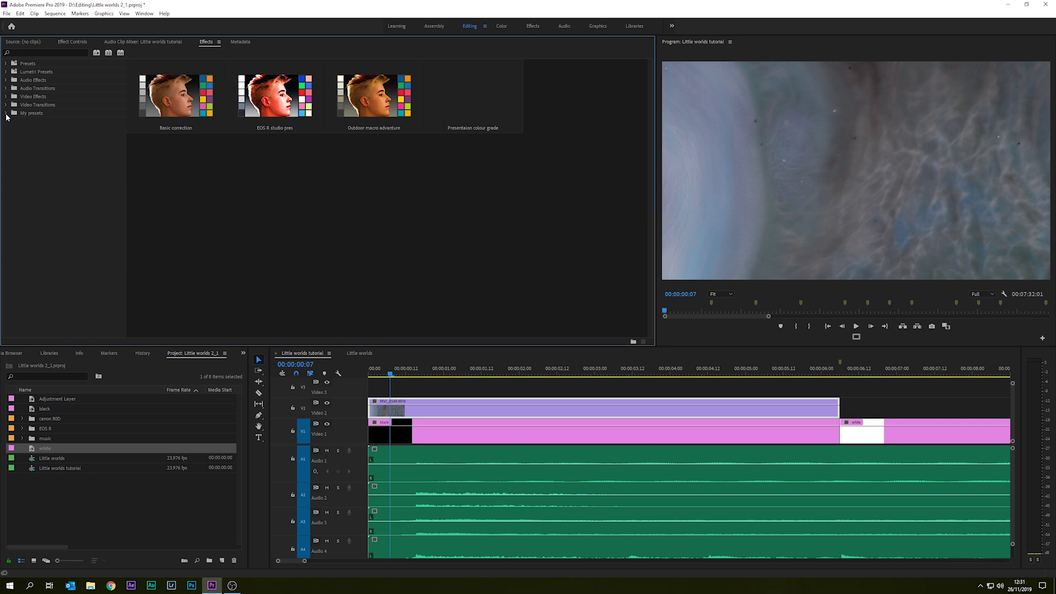
click(7, 114)
click(24, 147)
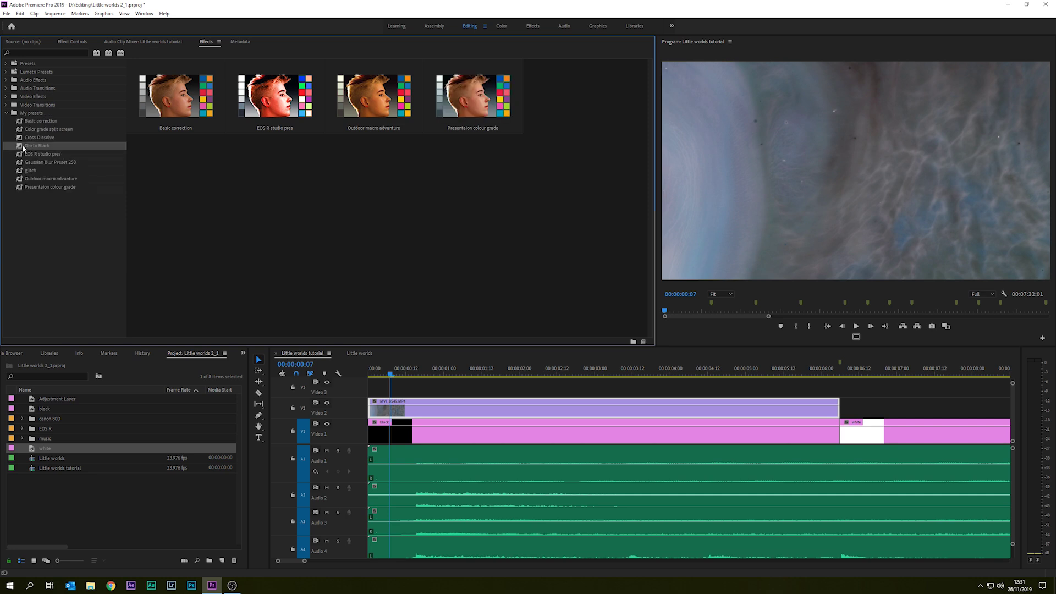
mouse_move(380, 405)
mouse_down()
mouse_move(388, 429)
mouse_move(376, 406)
mouse_up()
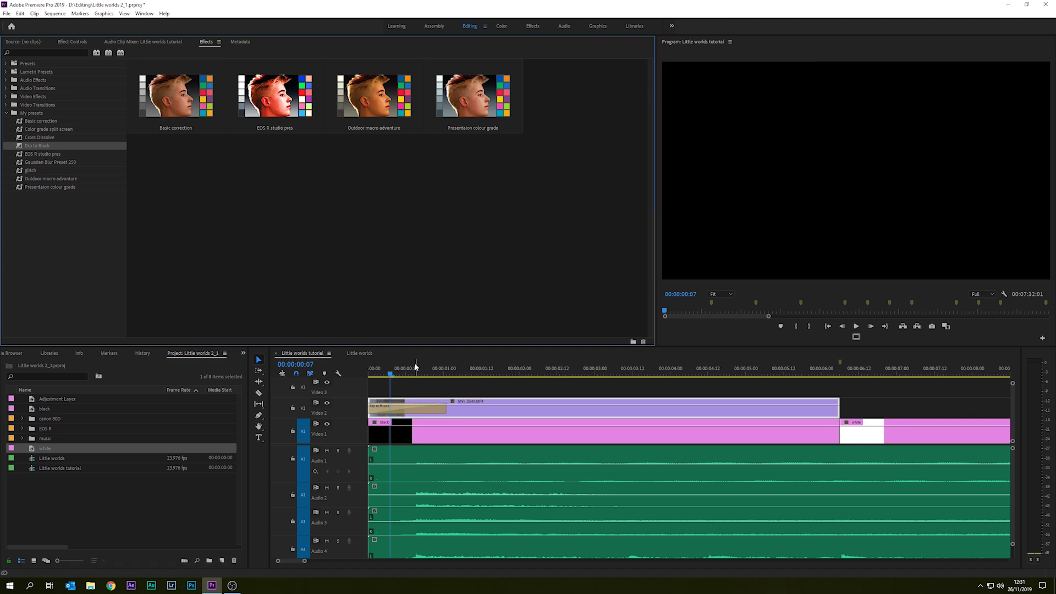
Step: Shorten the Dip to Black transition so it ends where the music begins, and play the sequence from the start
drag(399, 374, 416, 376)
drag(445, 410, 414, 411)
key(Home)
key(space)
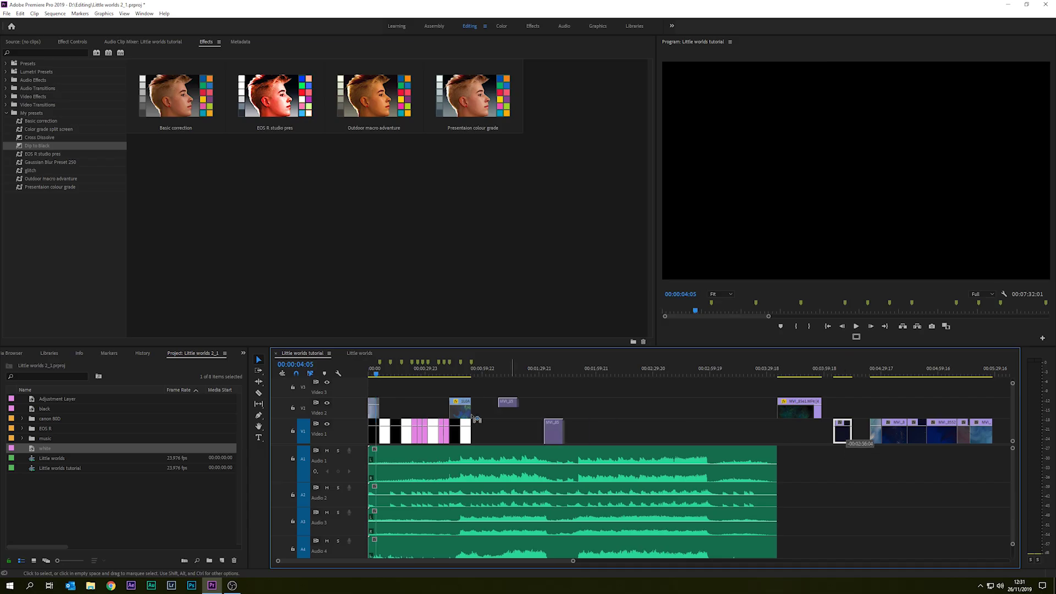
Step: Bring the dark starry clip and the dark green clip near the opening, placing the starry clip over the first white matte on Video 2
drag(443, 421, 443, 397)
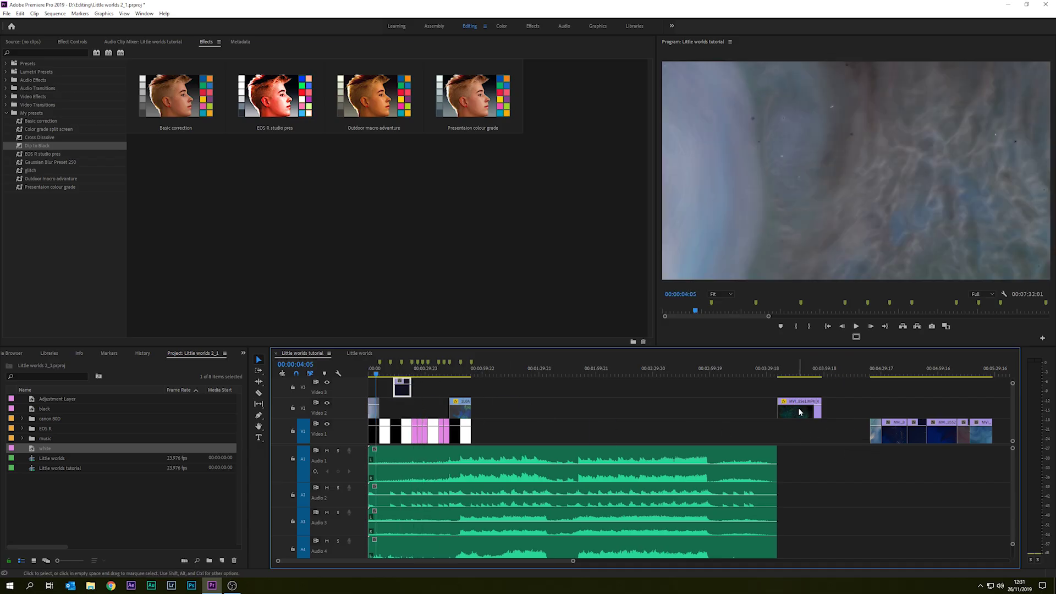
drag(799, 411, 444, 389)
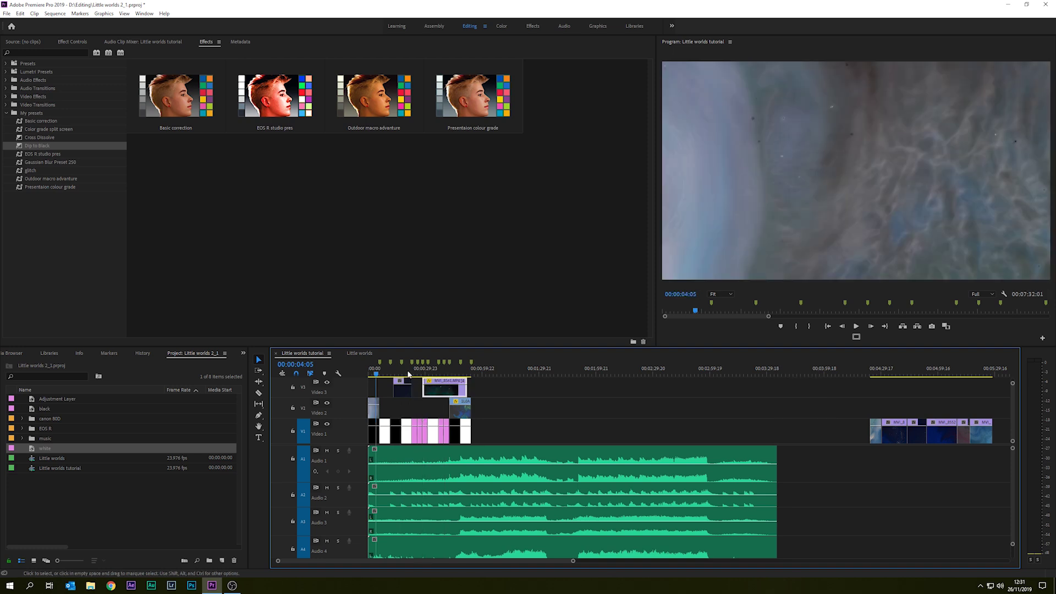
drag(573, 561, 455, 556)
drag(744, 391, 570, 413)
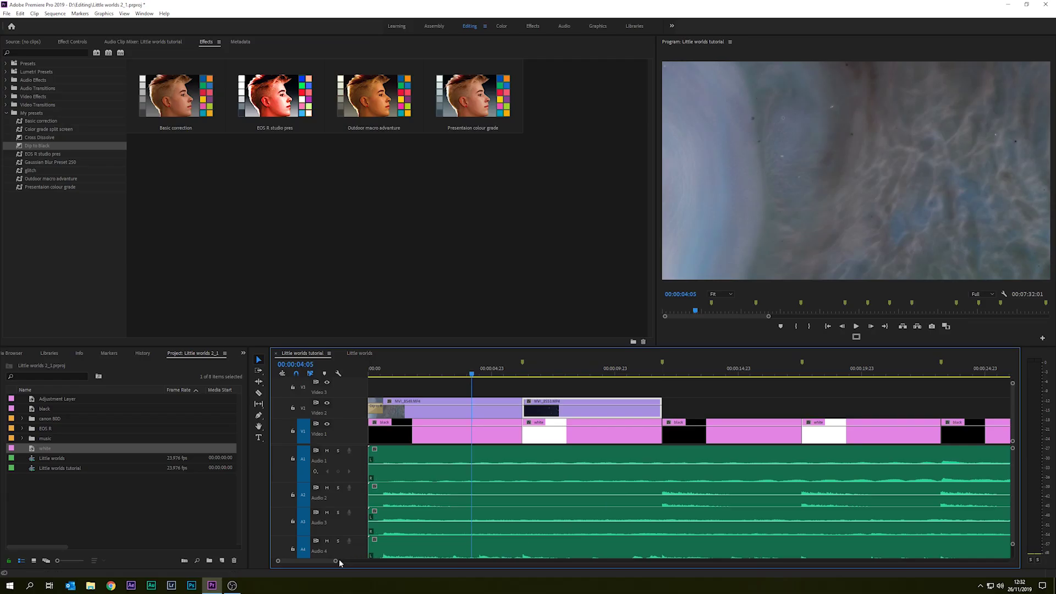
Step: Place the dark green 40% clip over the second black matte on Video 2 and play the sequence from the start
drag(337, 561, 377, 562)
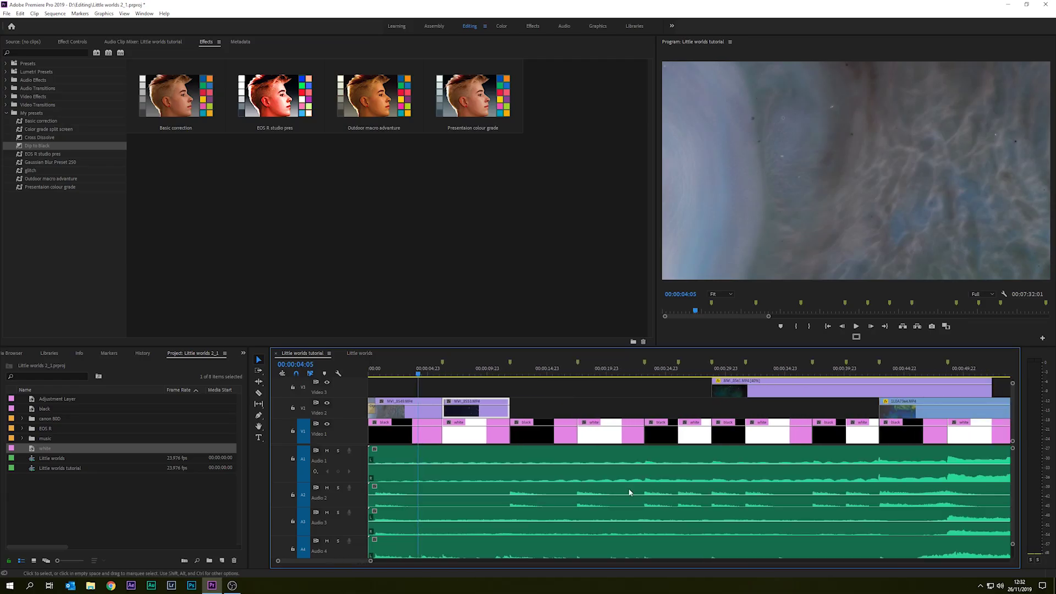
drag(809, 392, 610, 391)
drag(789, 391, 577, 407)
key(Home)
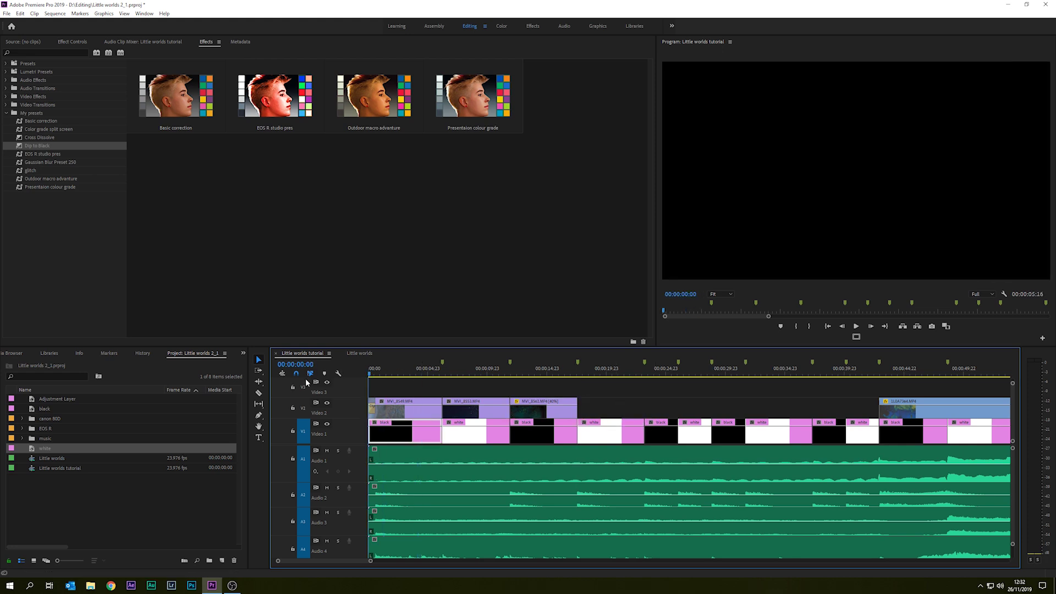
key(space)
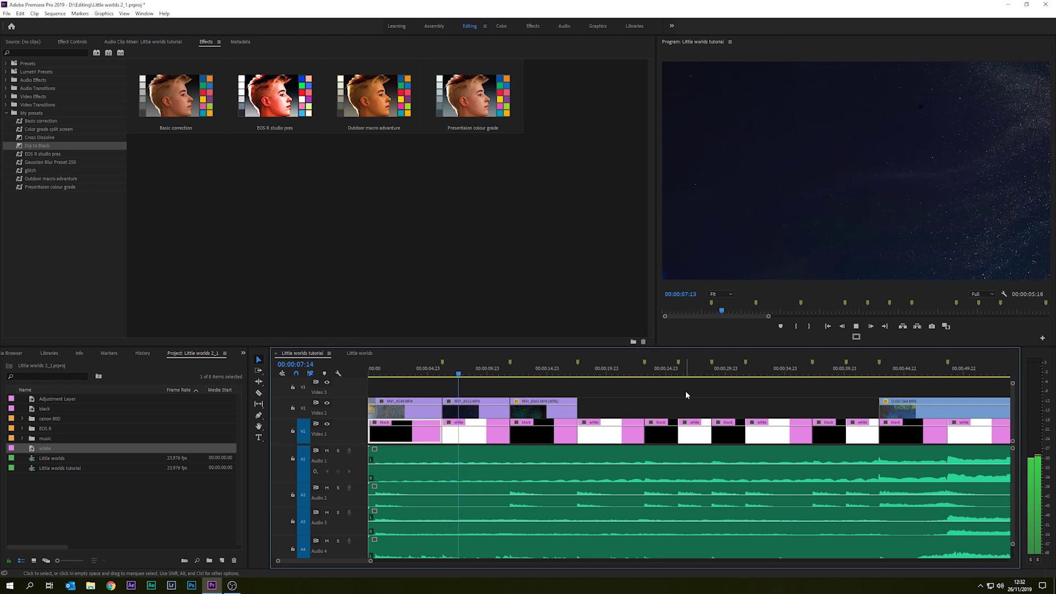
key(space)
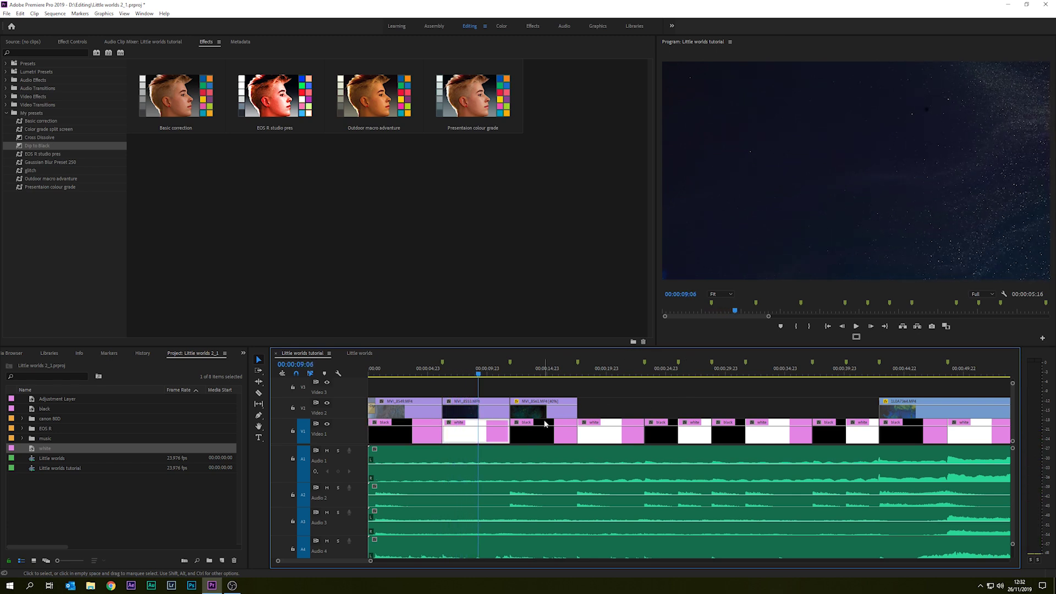
Step: Move the dark green clip out of the way and set the starry second clip's speed to 40%
drag(537, 410, 626, 409)
click(473, 412)
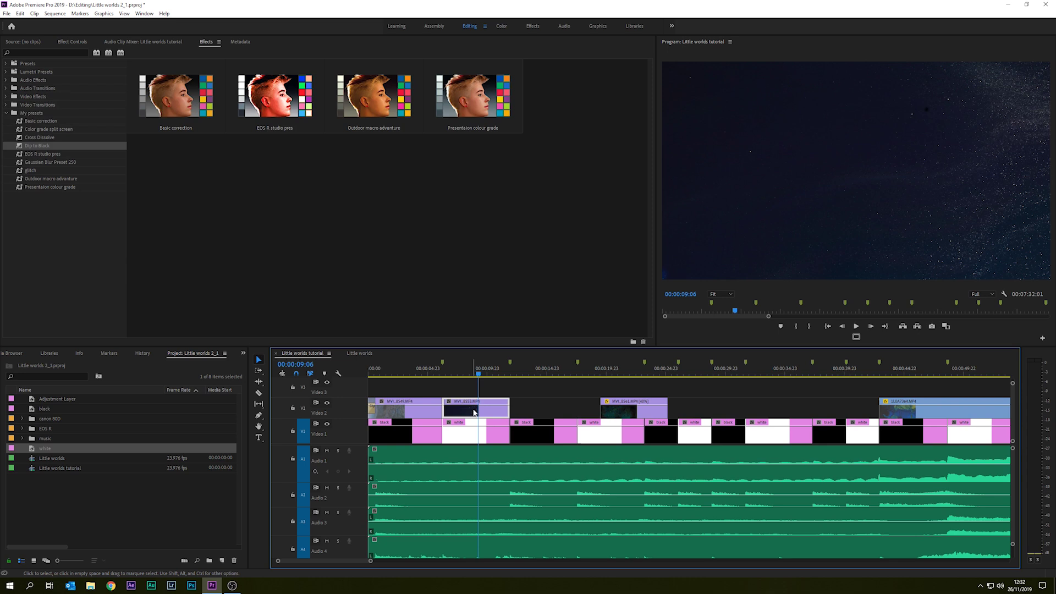
right_click(473, 411)
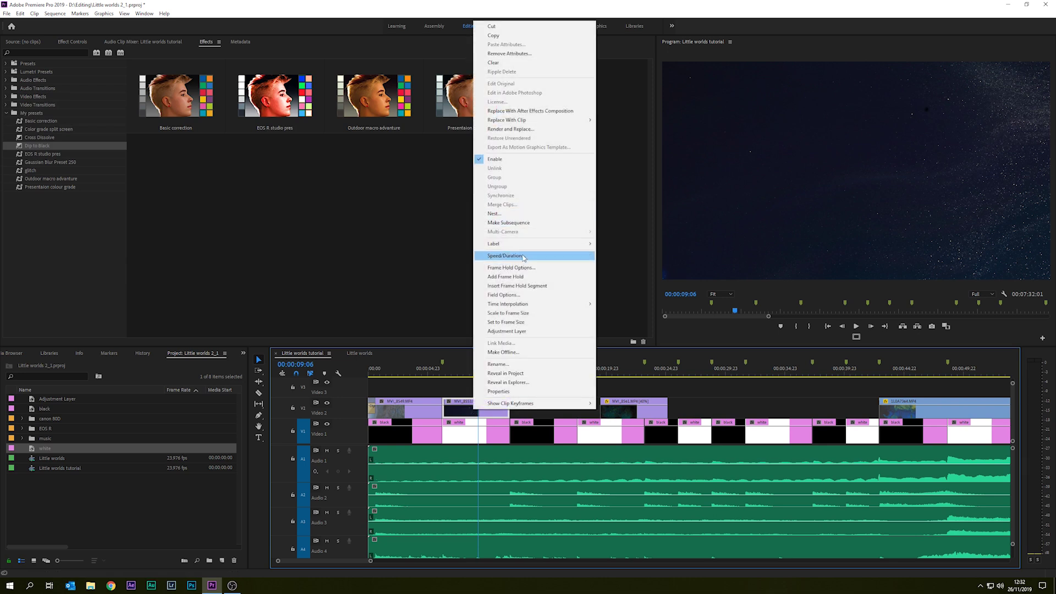
click(503, 255)
text(40)
key(Return)
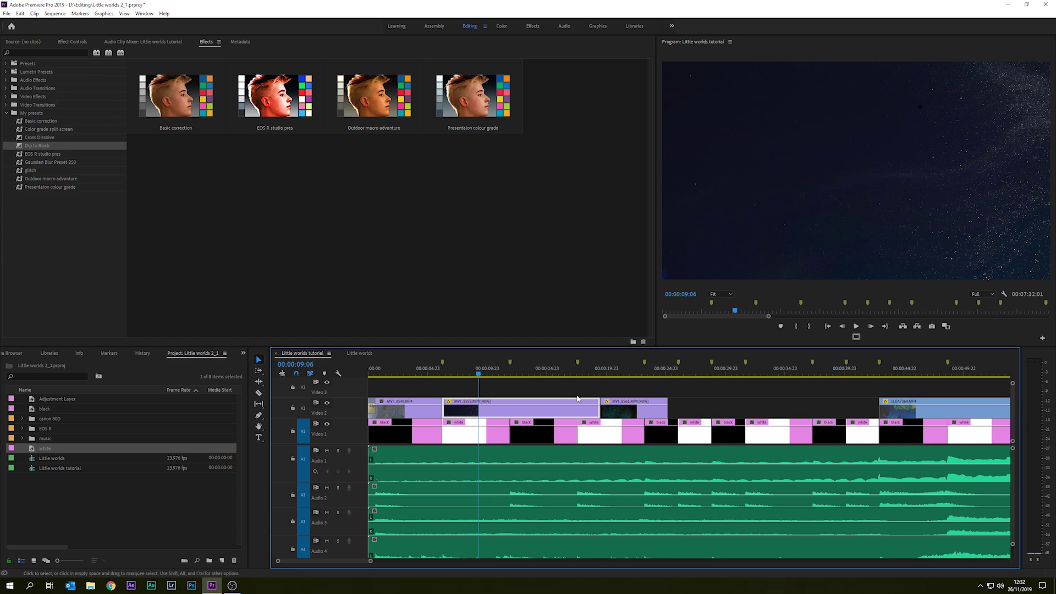
Step: Trim the slowed starry clip to its white matte's end, return the dark green clip directly behind it, and play back the edit
drag(593, 412, 510, 412)
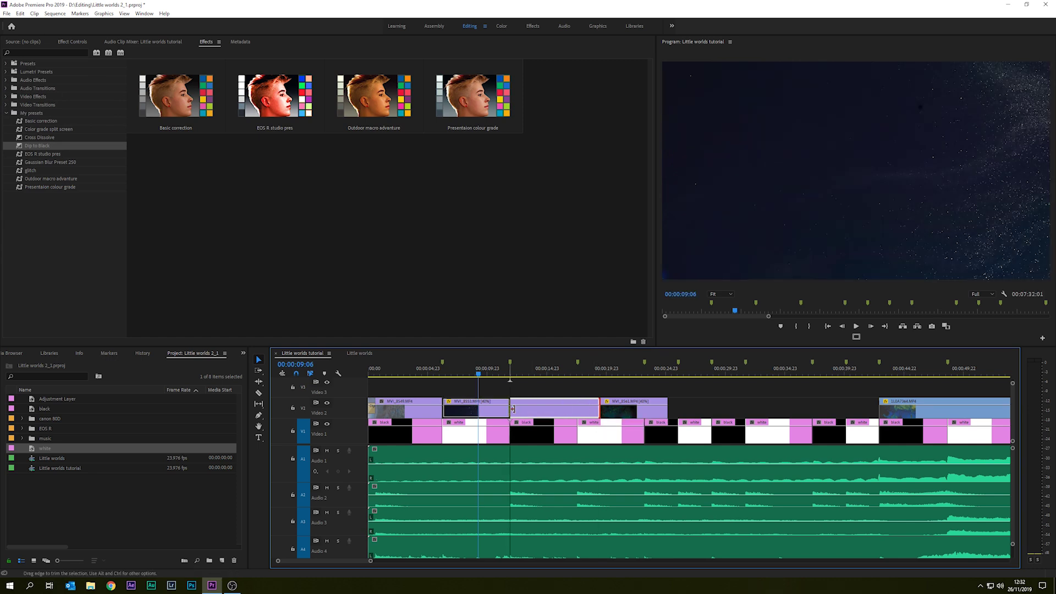
click(606, 416)
drag(542, 416, 582, 414)
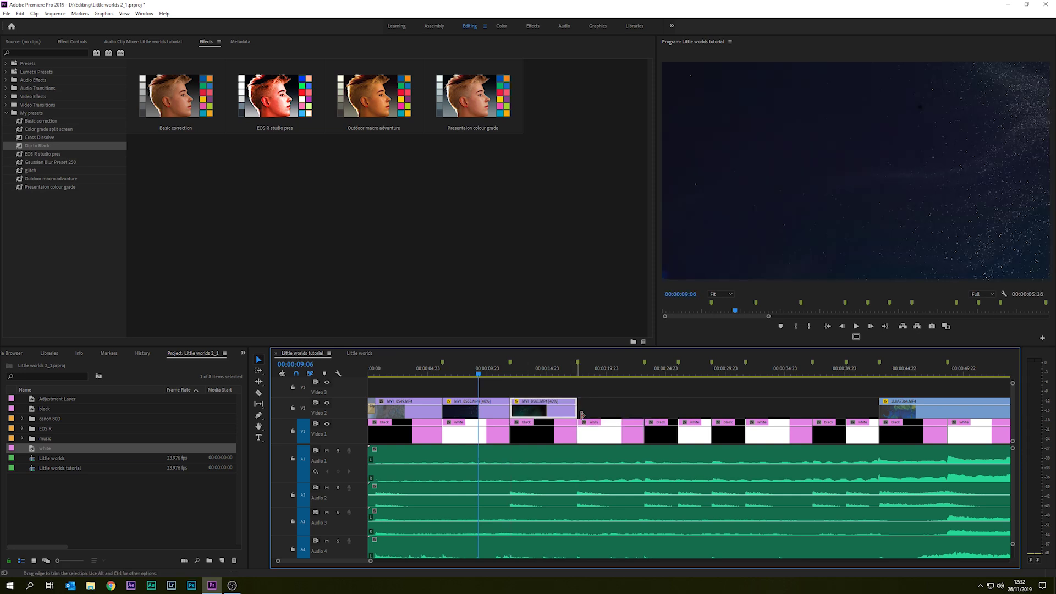
click(419, 370)
key(space)
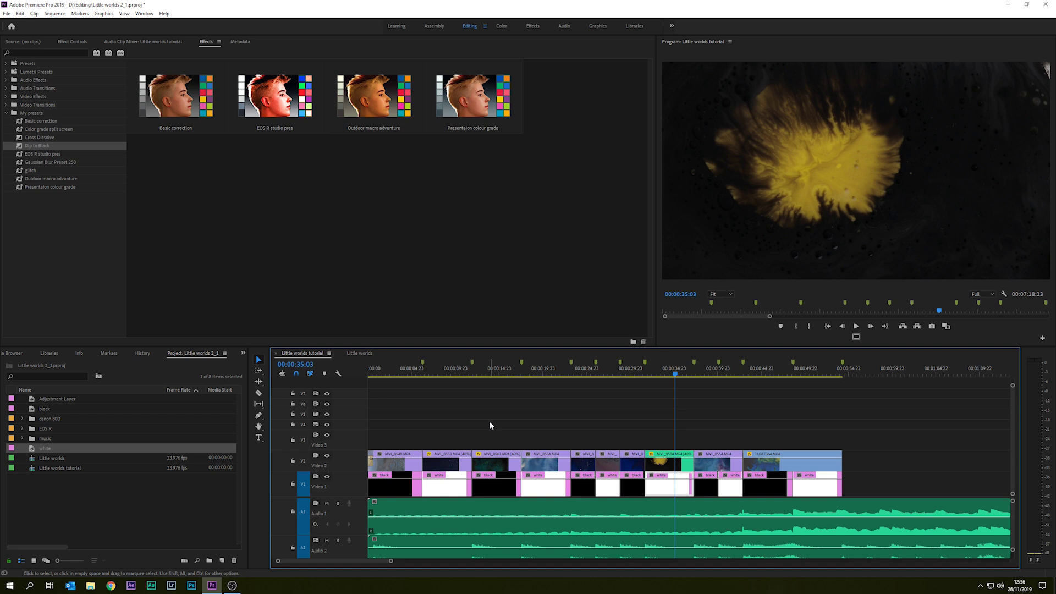
Step: Open the list of file commands for the project
click(6, 13)
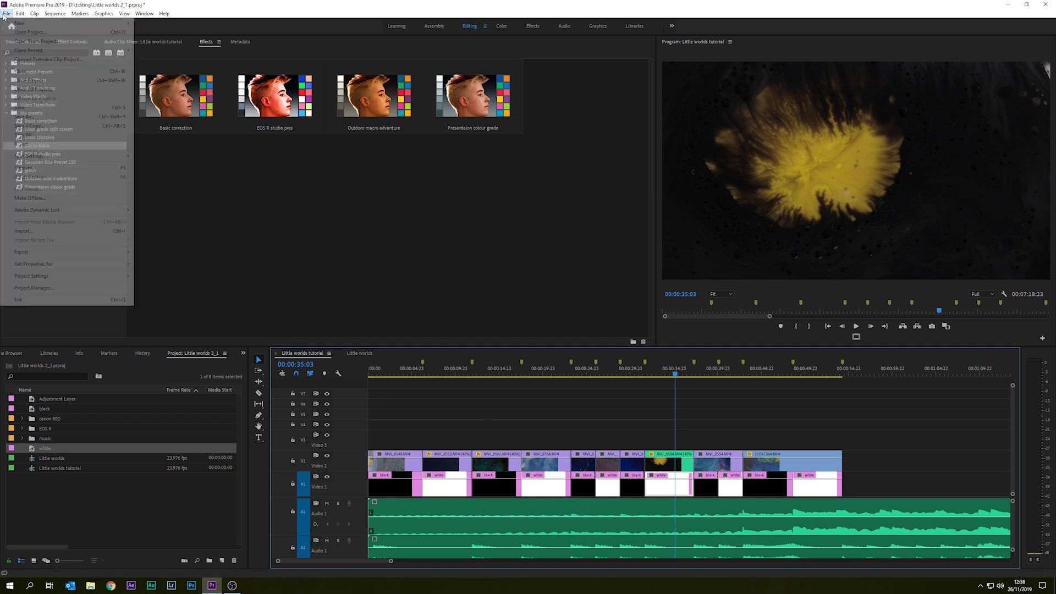